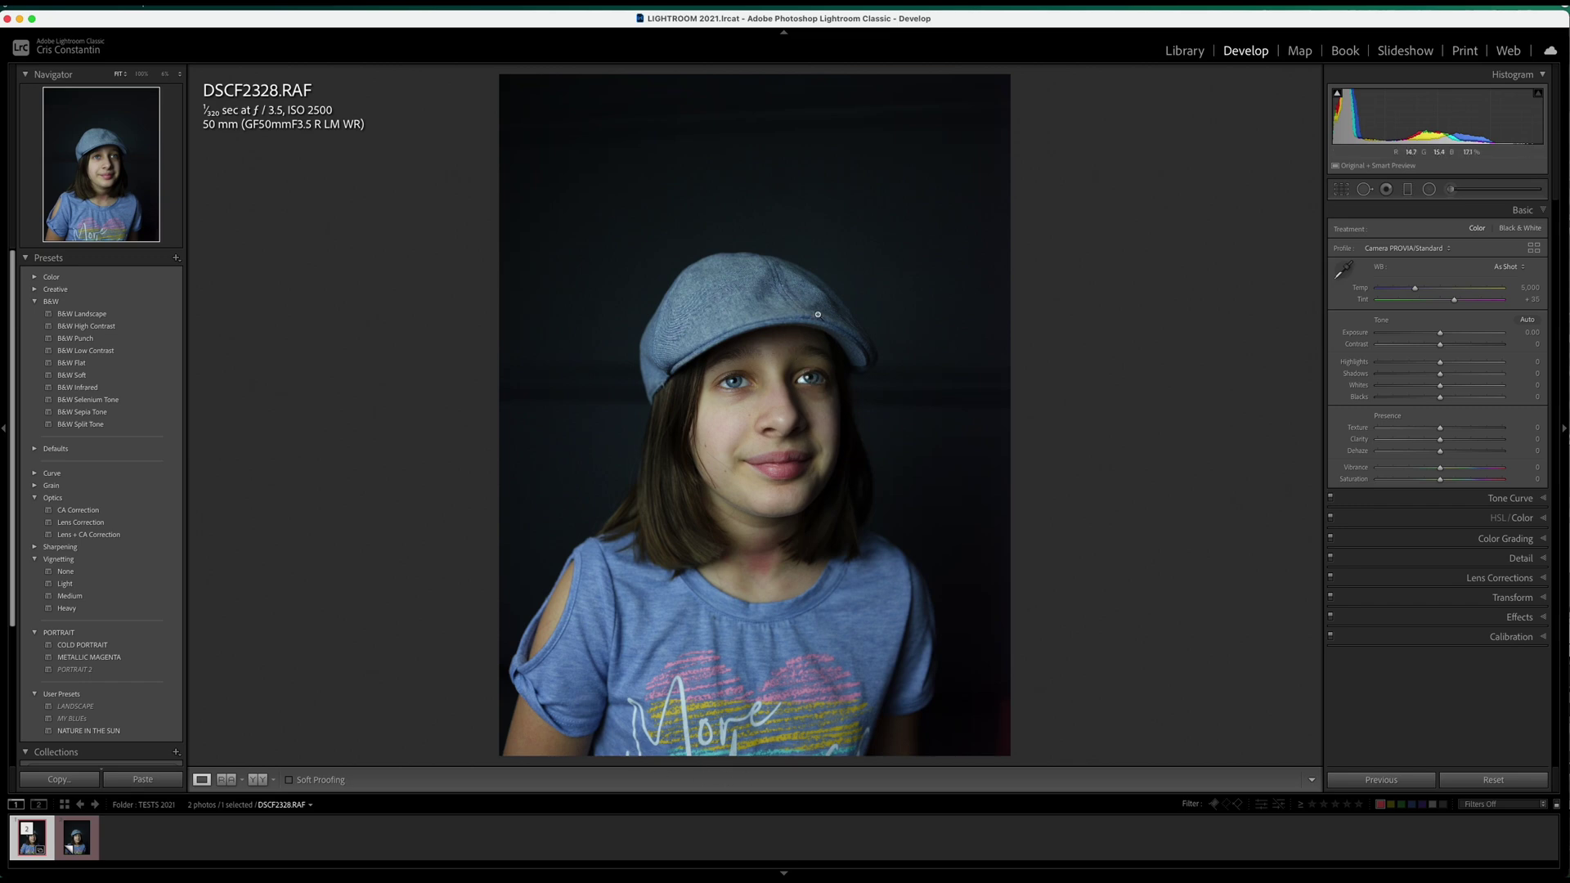
- Zoom to full size to inspect the girl's eye and the cap's fabric, then return to the full view
left_click(746, 369)
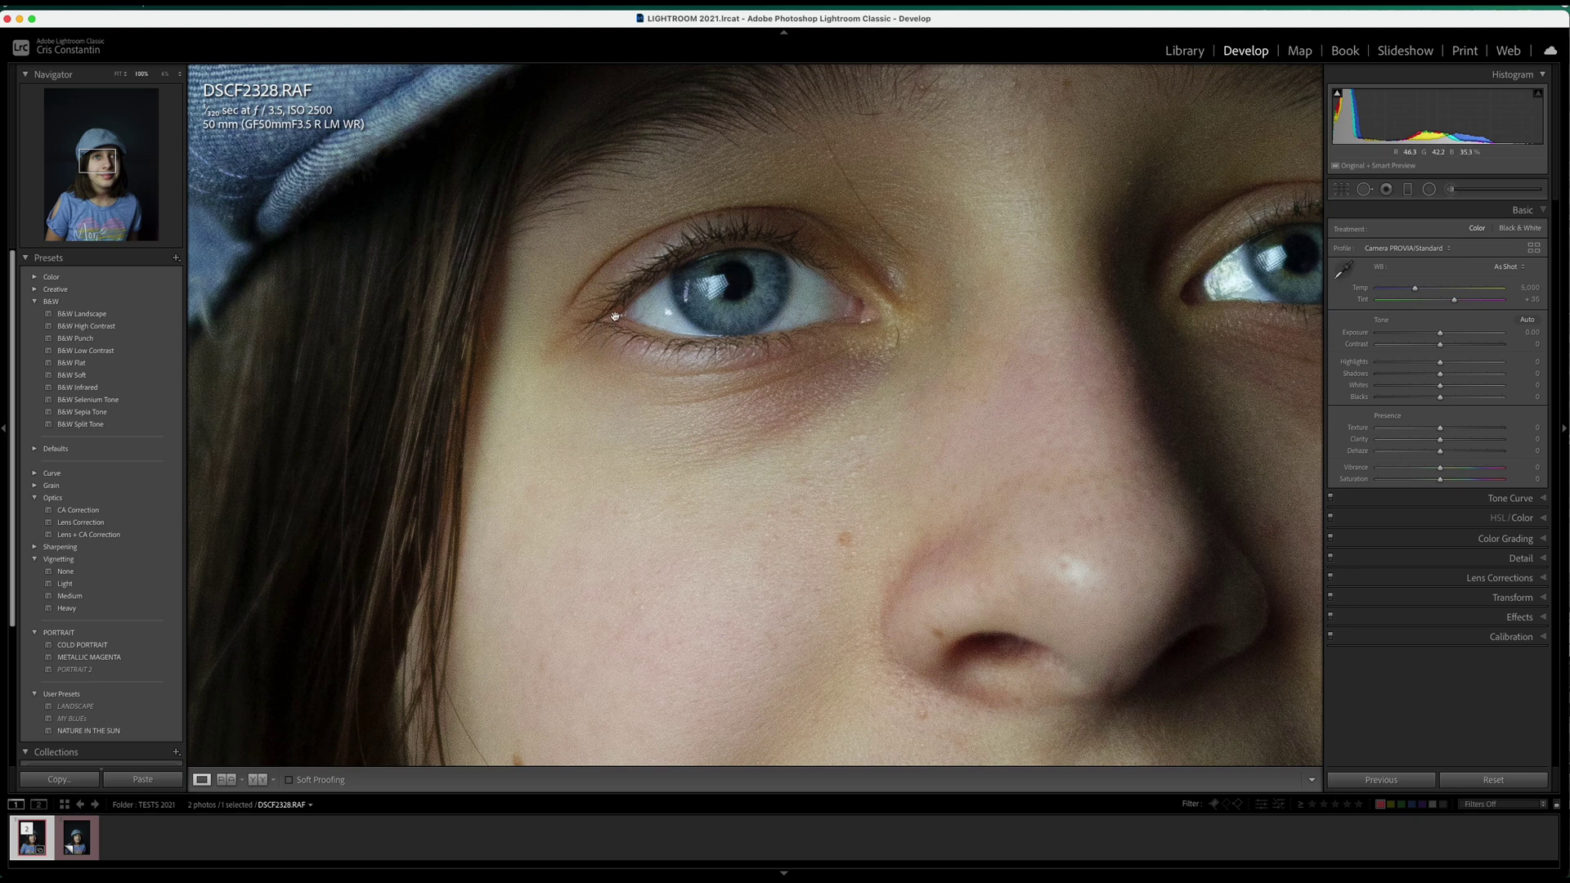
left_click(745, 220)
left_click(705, 302)
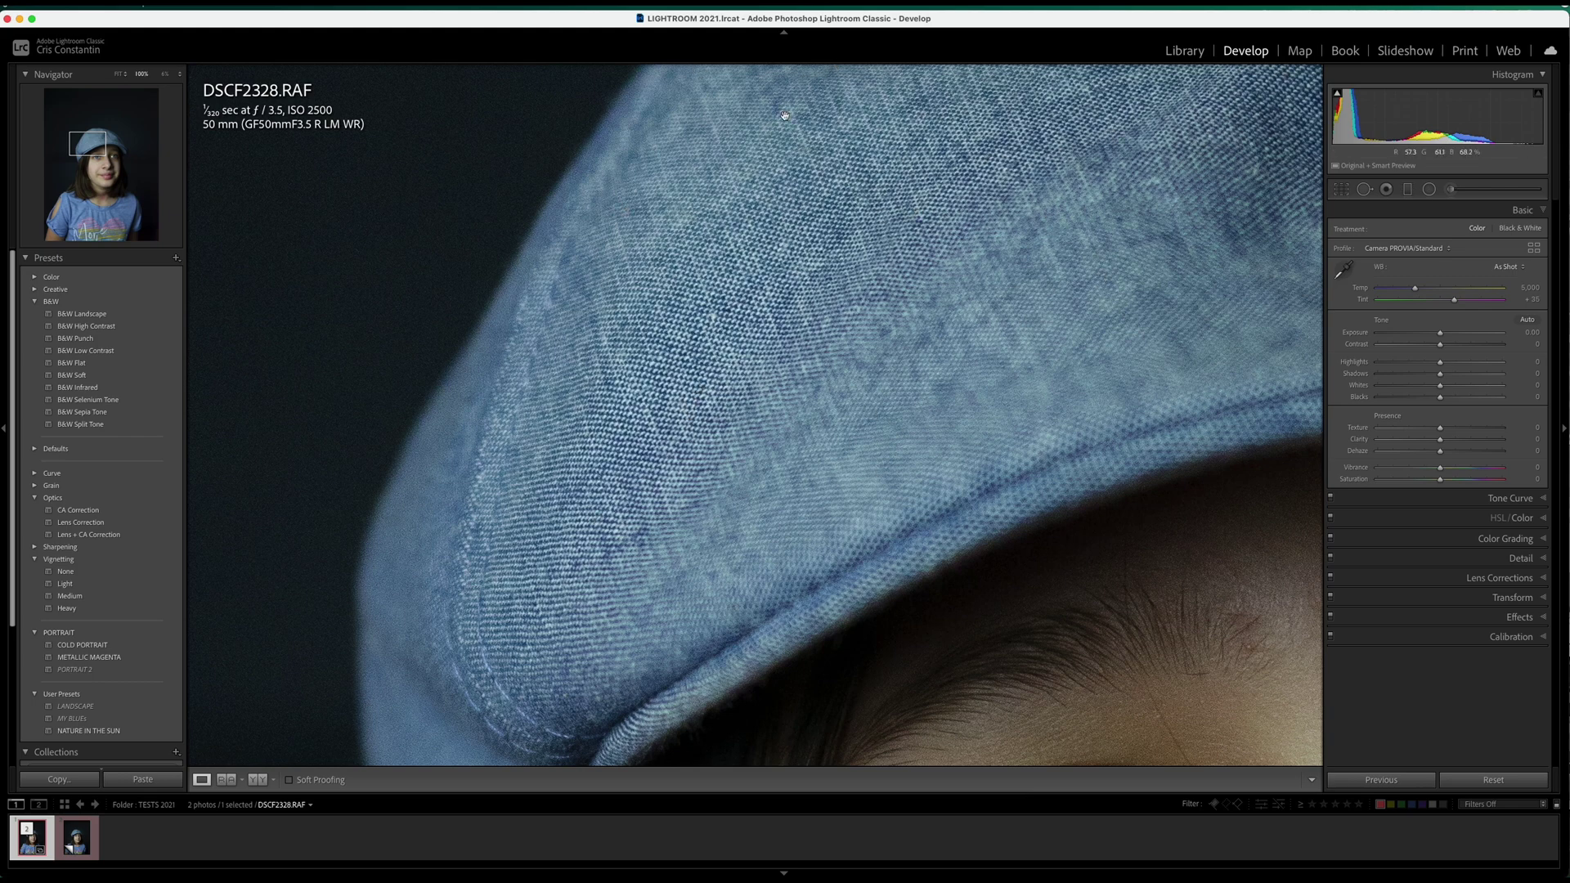
left_click(899, 281)
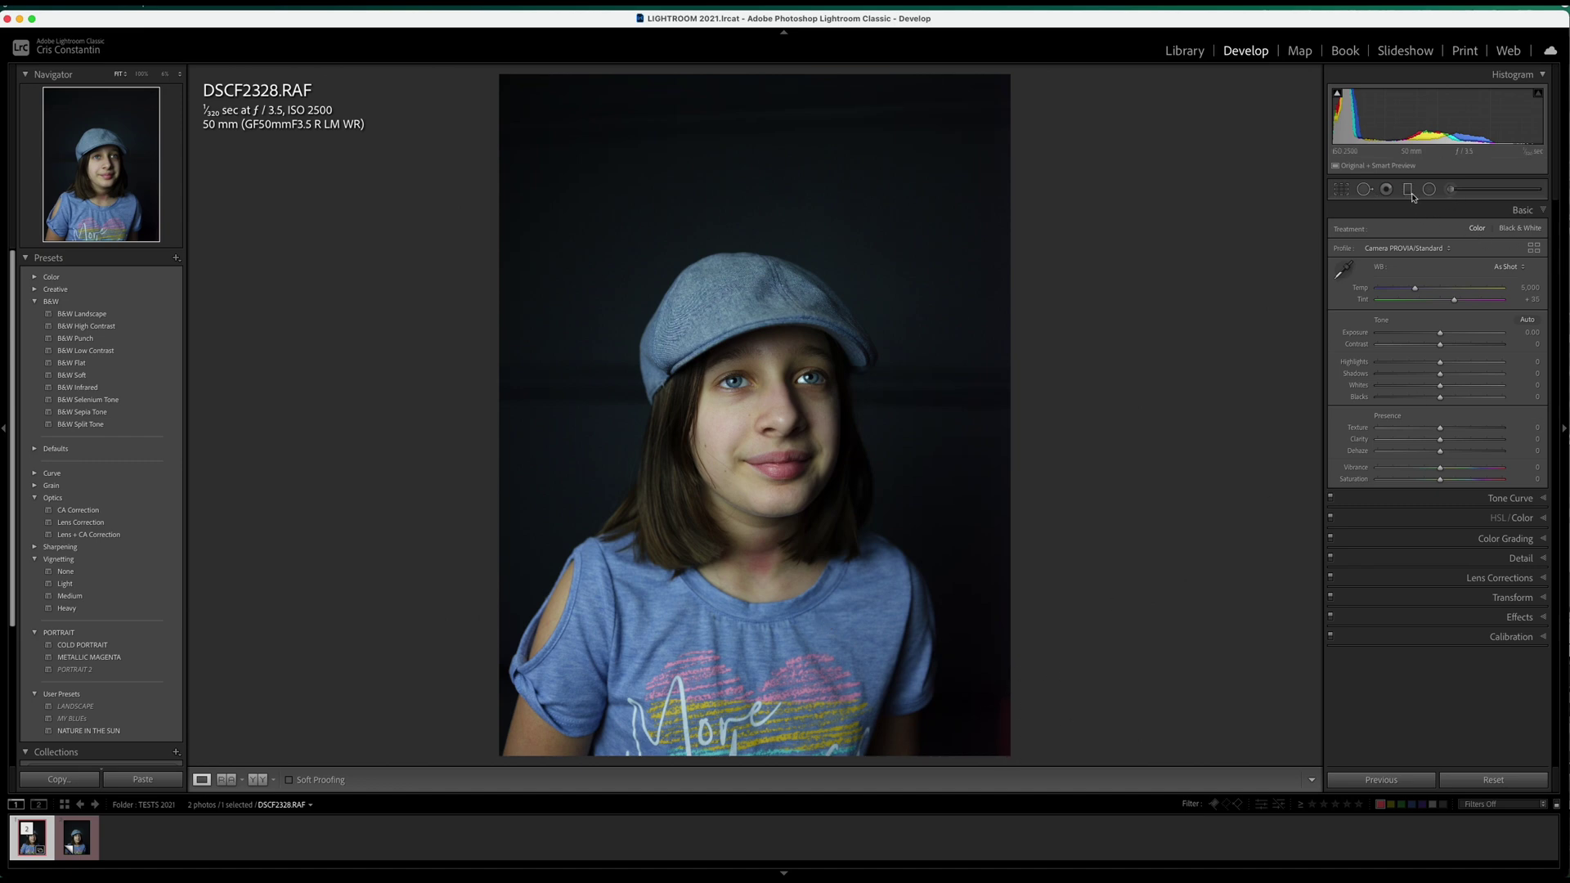
- Start a crop with the aspect ratio locked to 1 x 1
left_click(1341, 189)
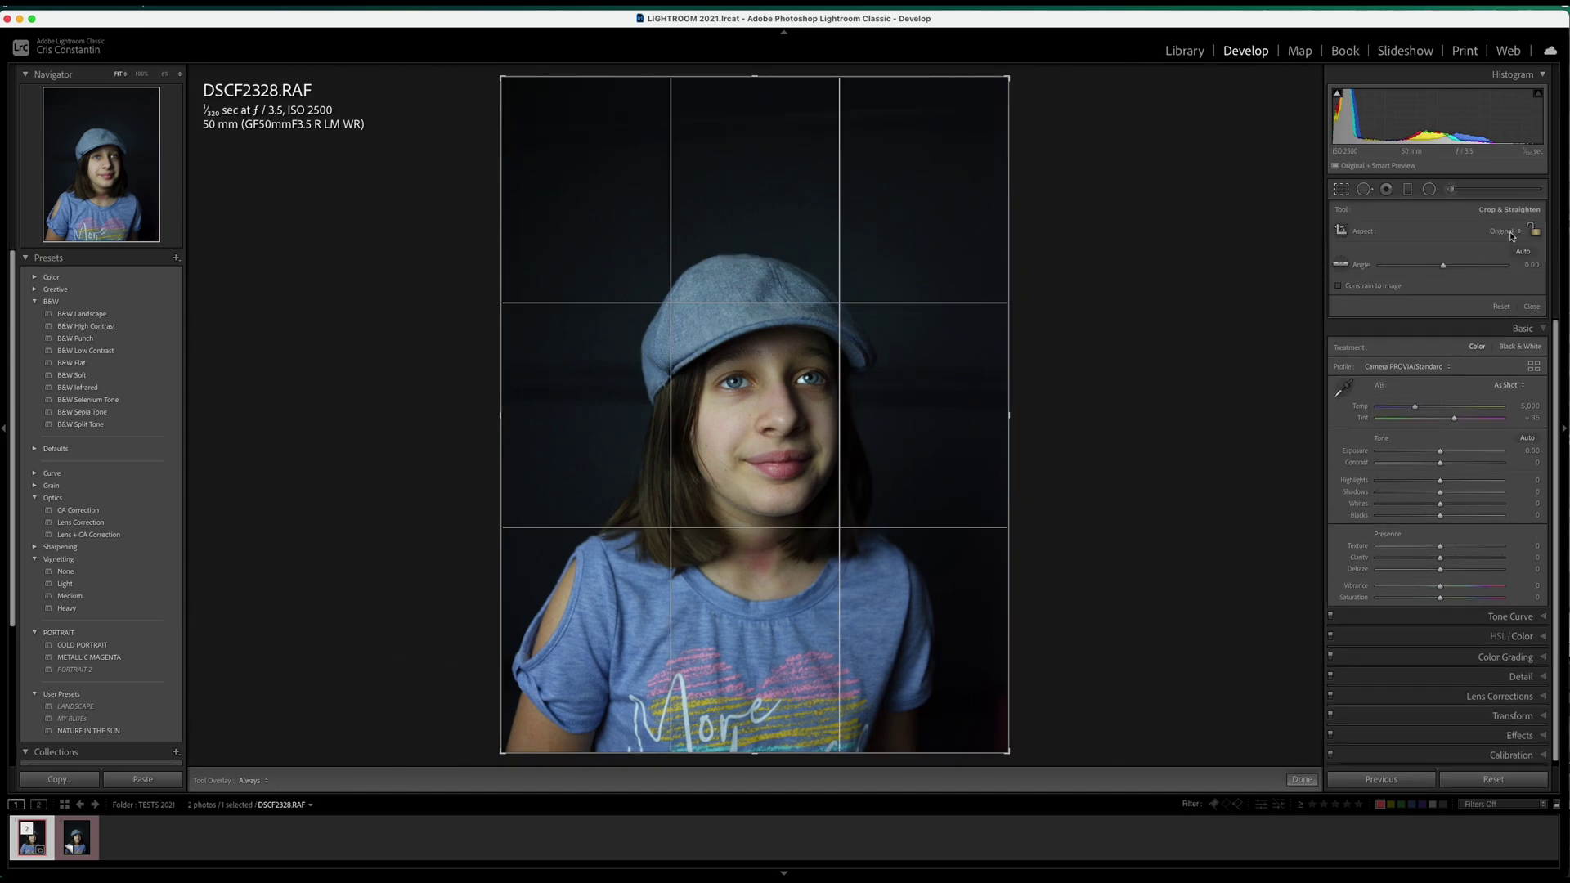
left_click(1514, 230)
left_click(1510, 265)
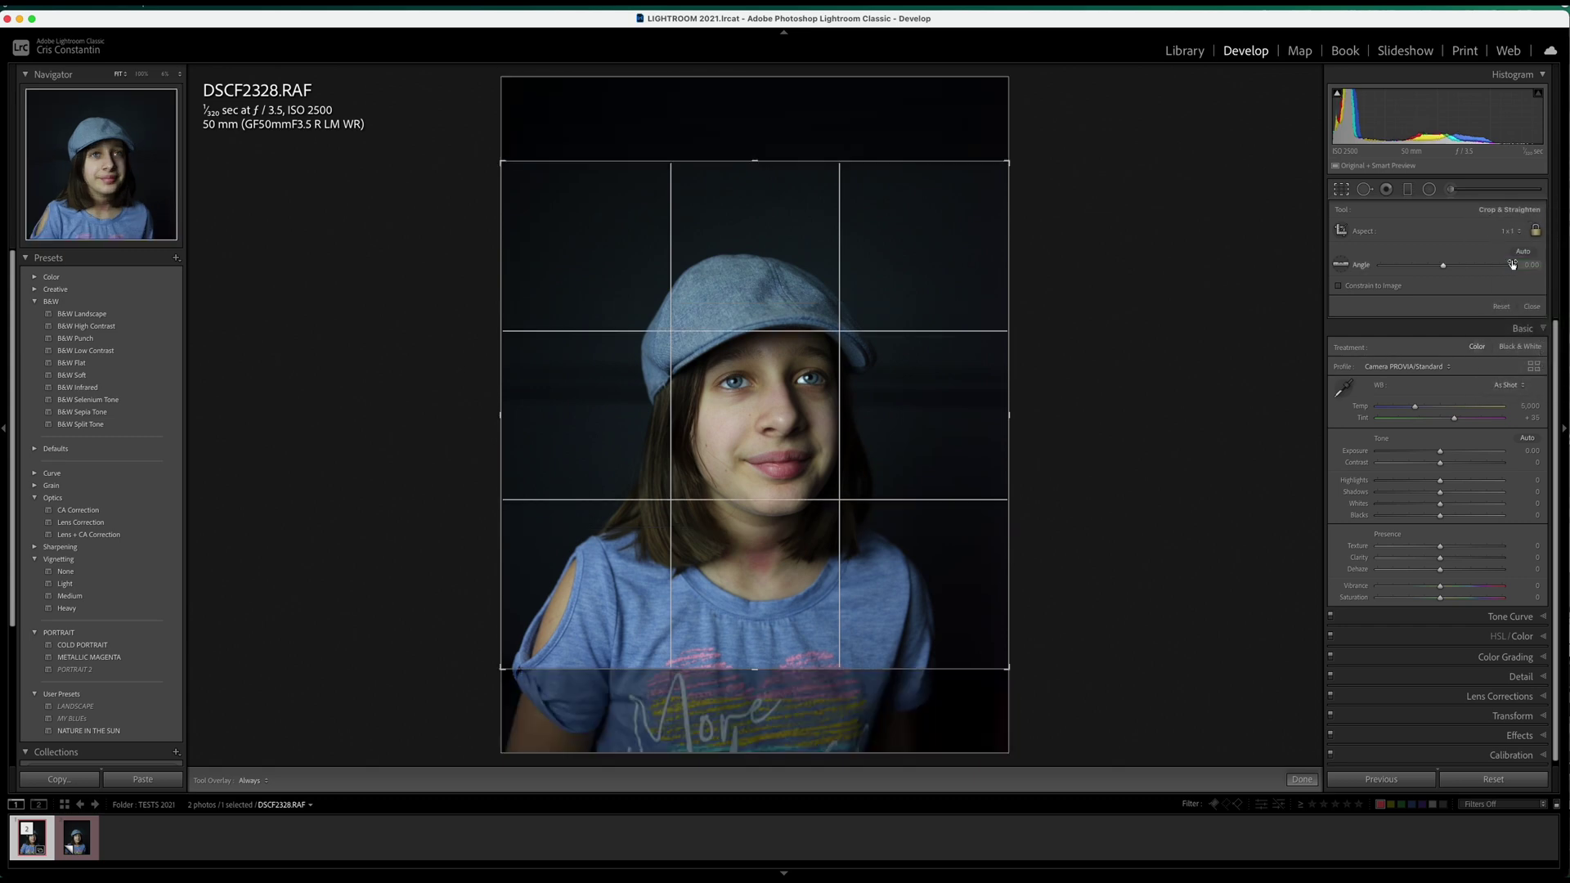
- Position and slightly shrink the square crop around the face, cap and upper shirt, then apply it
left_click_drag(781, 378, 799, 294)
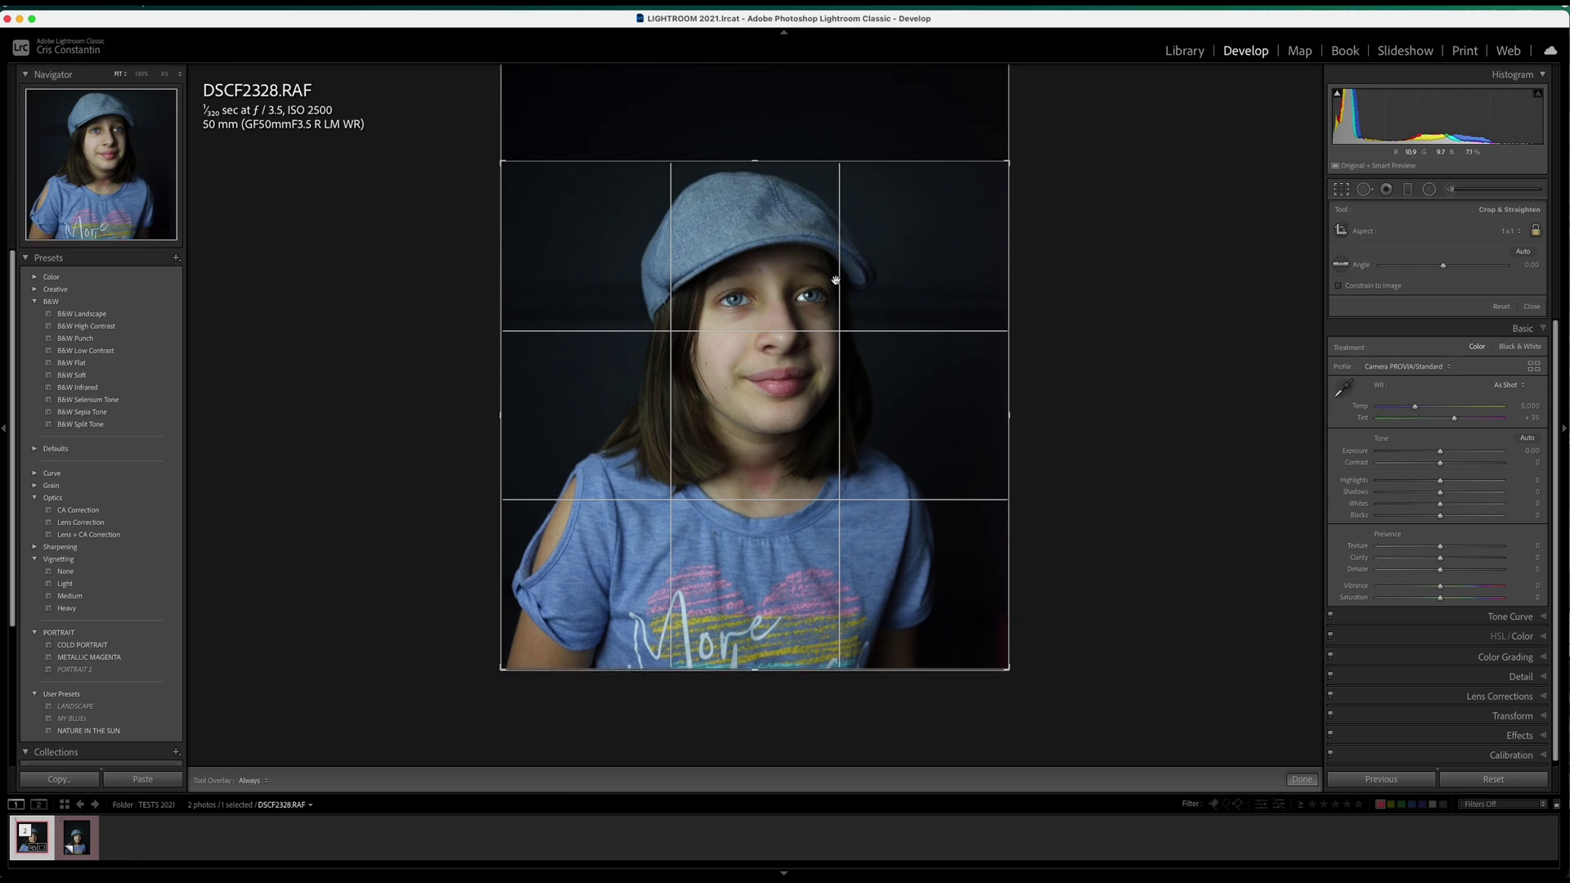
left_click_drag(1009, 161, 1001, 167)
left_click_drag(900, 267, 900, 272)
left_click_drag(832, 227, 834, 228)
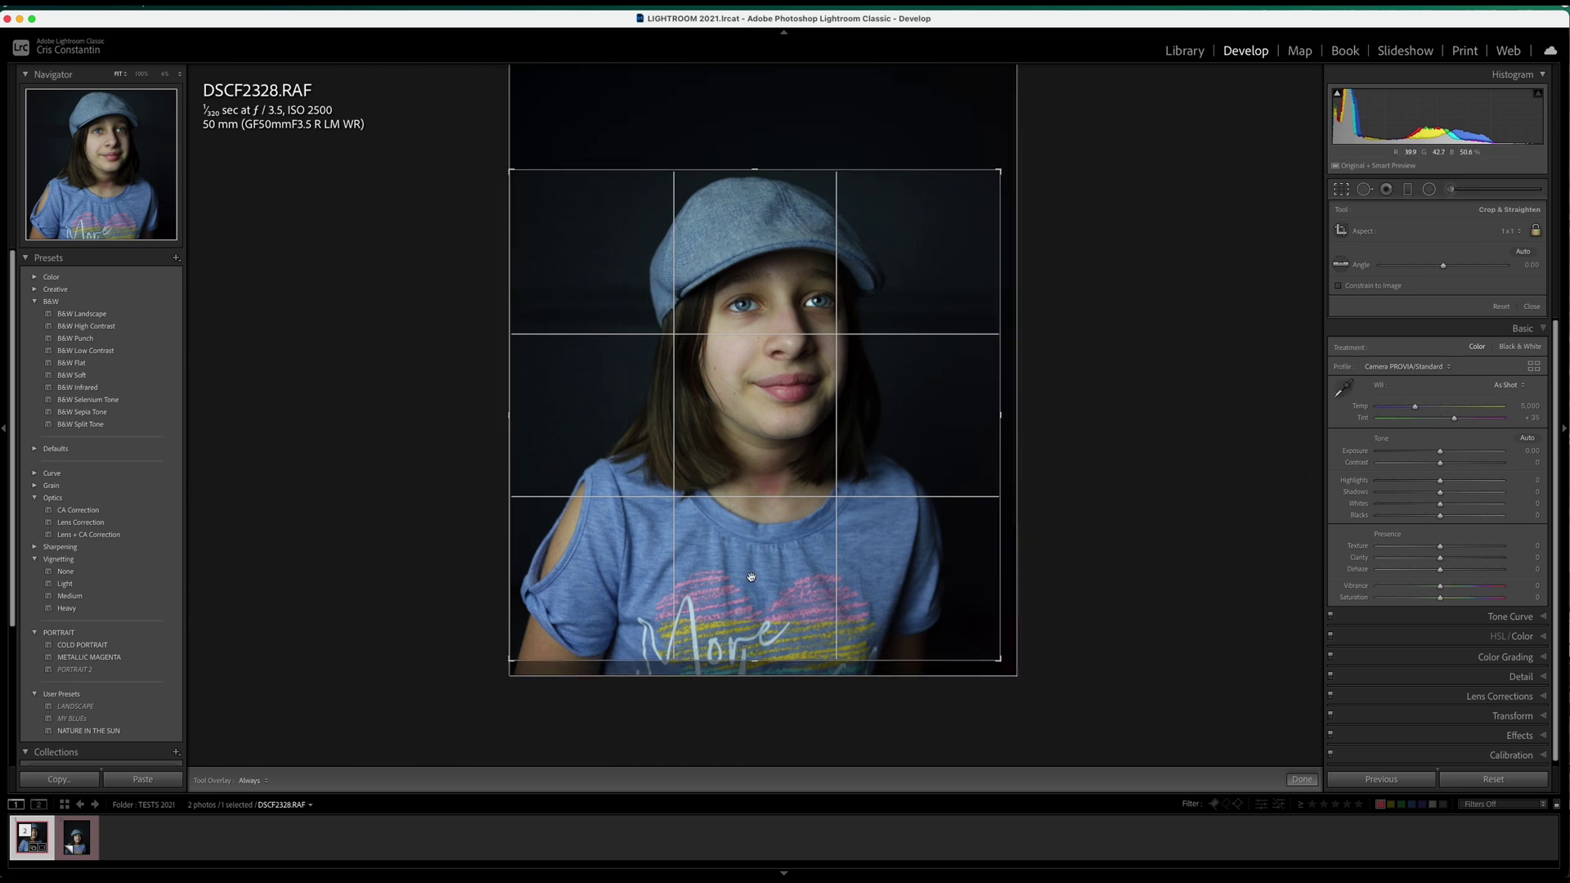
left_click_drag(753, 535, 753, 532)
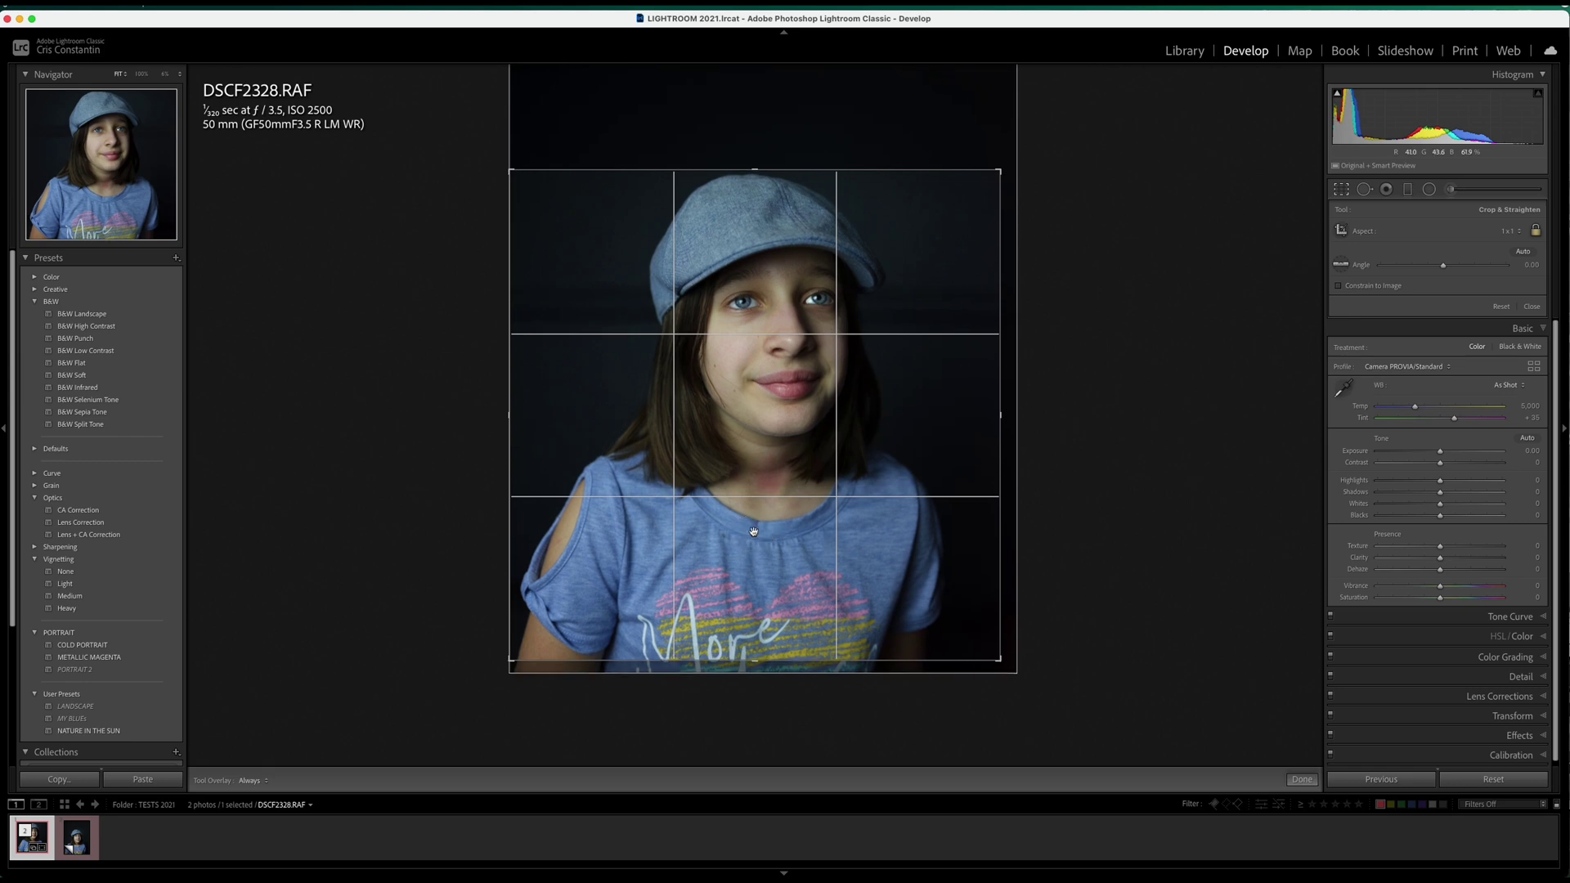
key("backslash")
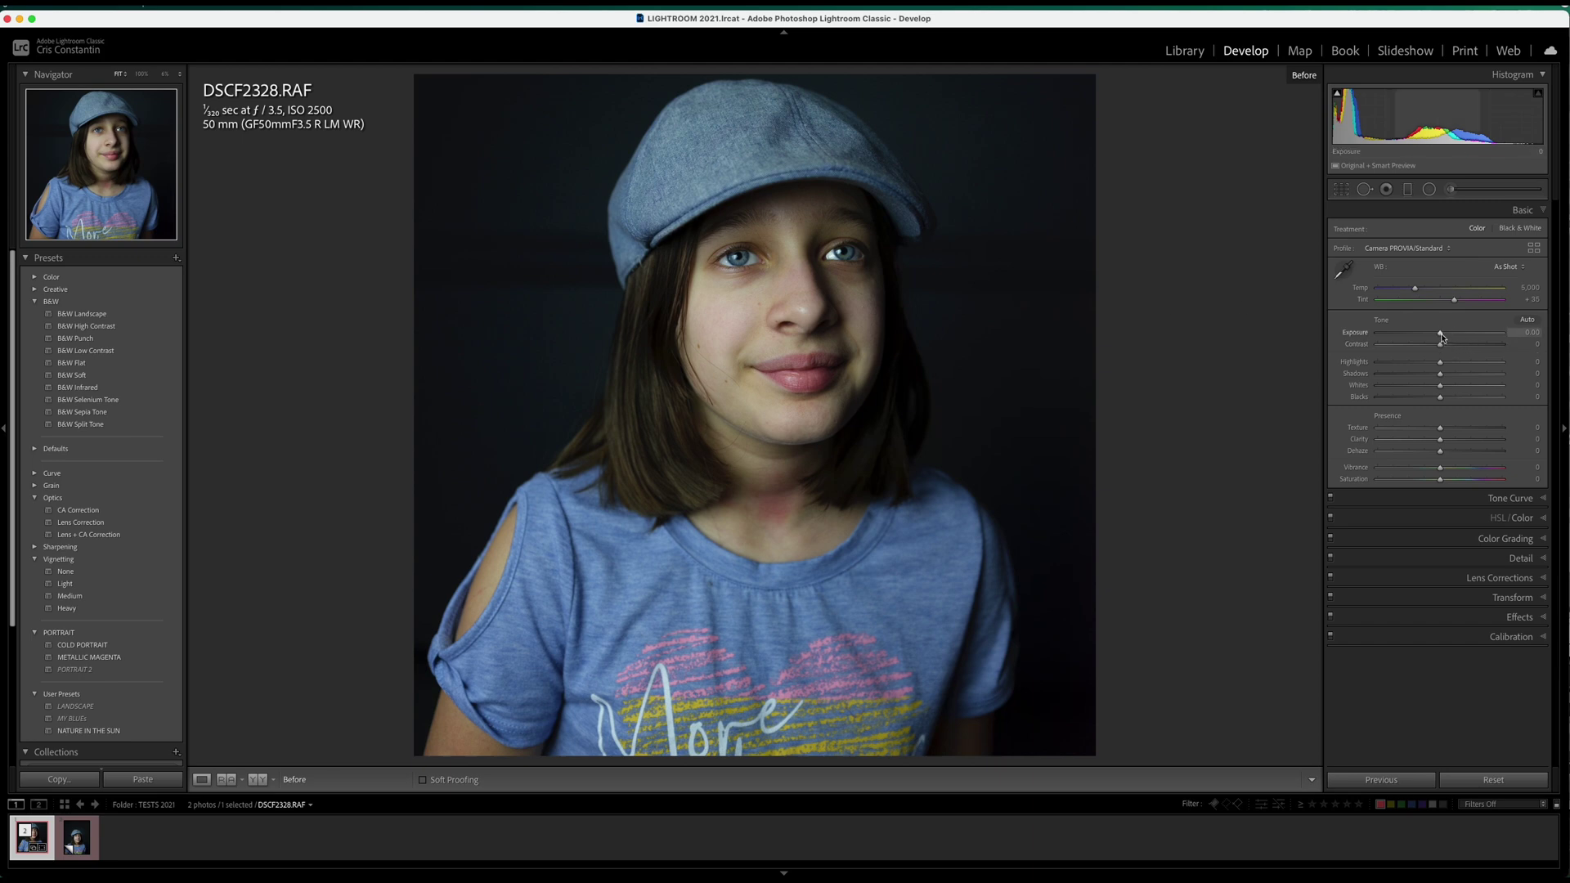
- Set Exposure +0.50, Contrast +5, Highlights −10 and Shadows +20 in the Basic panel
left_click_drag(1440, 335, 1446, 335)
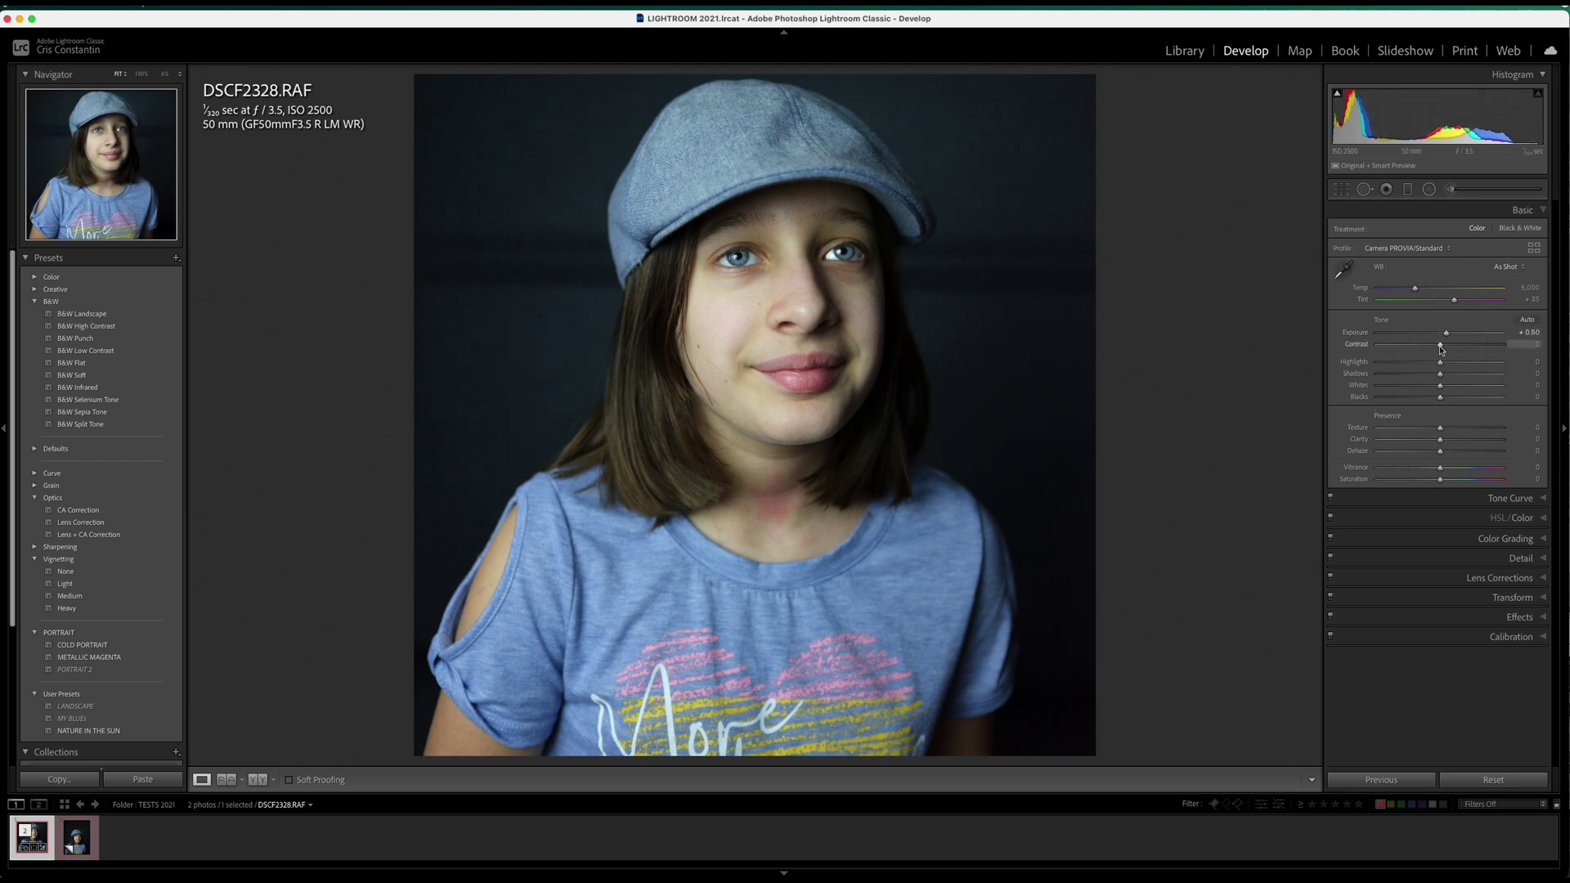
left_click_drag(1440, 347, 1445, 348)
left_click(749, 272)
left_click(768, 274)
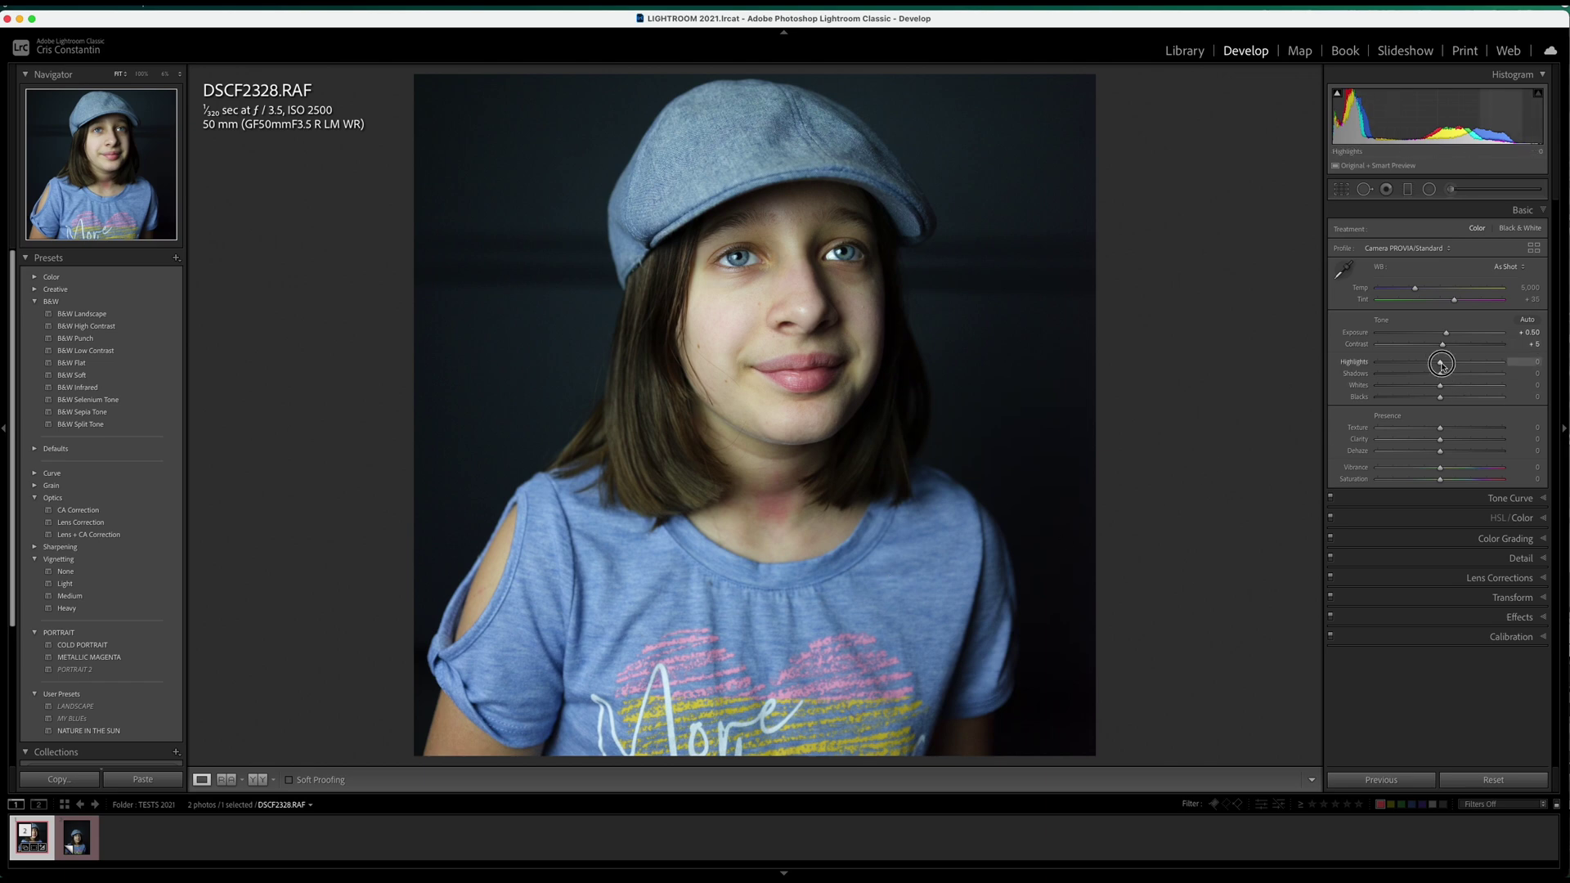
left_click_drag(1441, 365, 1453, 376)
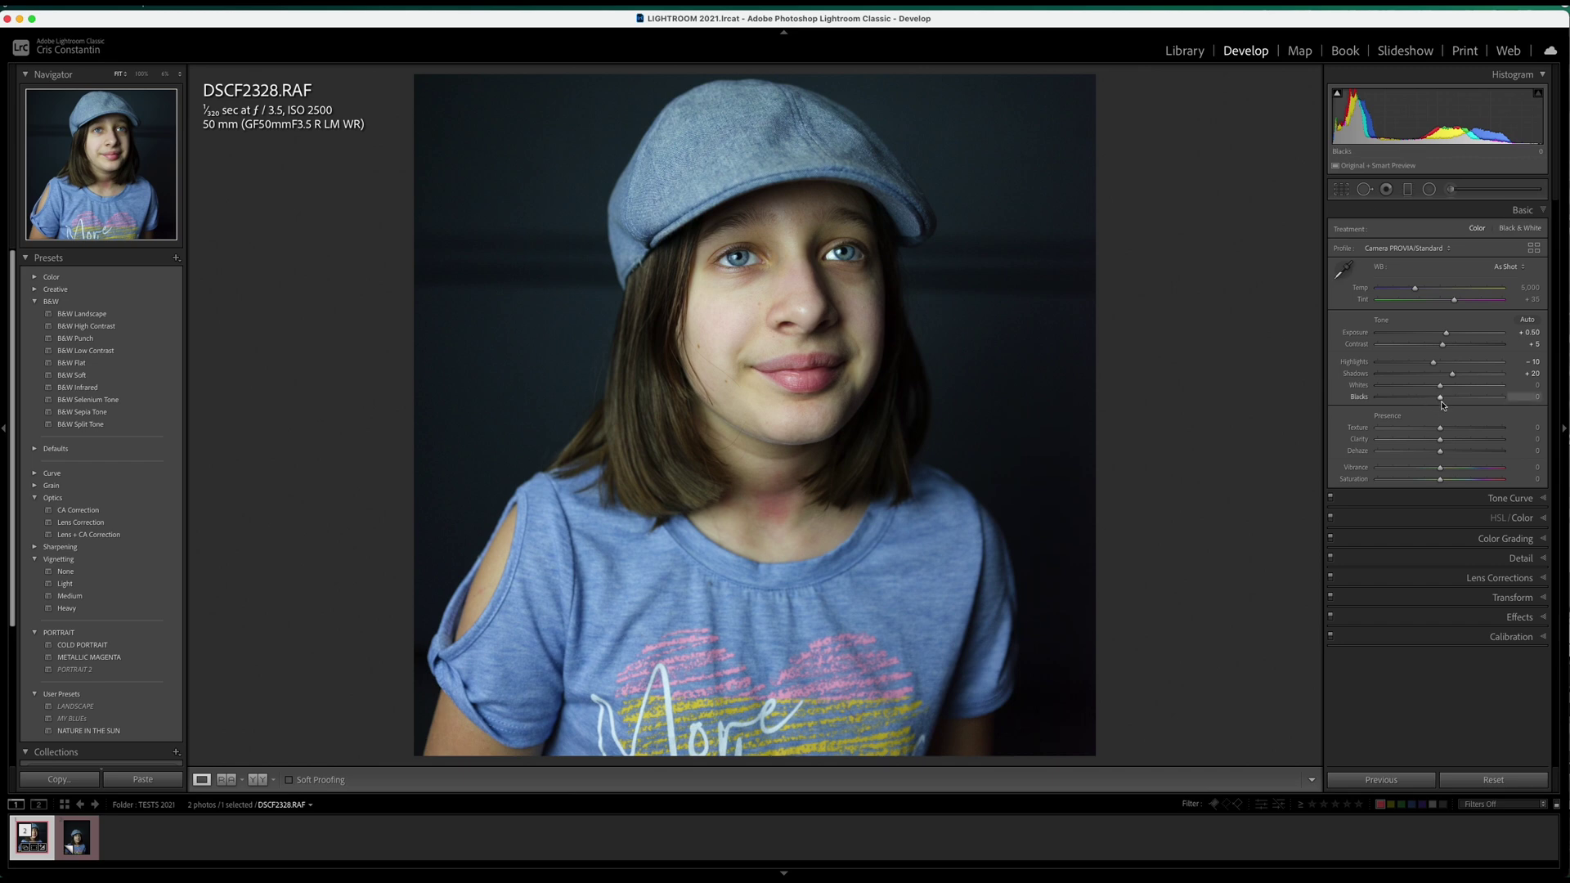
- Drag Whites to +2 and Blacks to −35 to deepen the dark background
mouse_move(1440, 390)
left_mouse_down()
mouse_move(1404, 399)
mouse_move(1419, 401)
left_mouse_up()
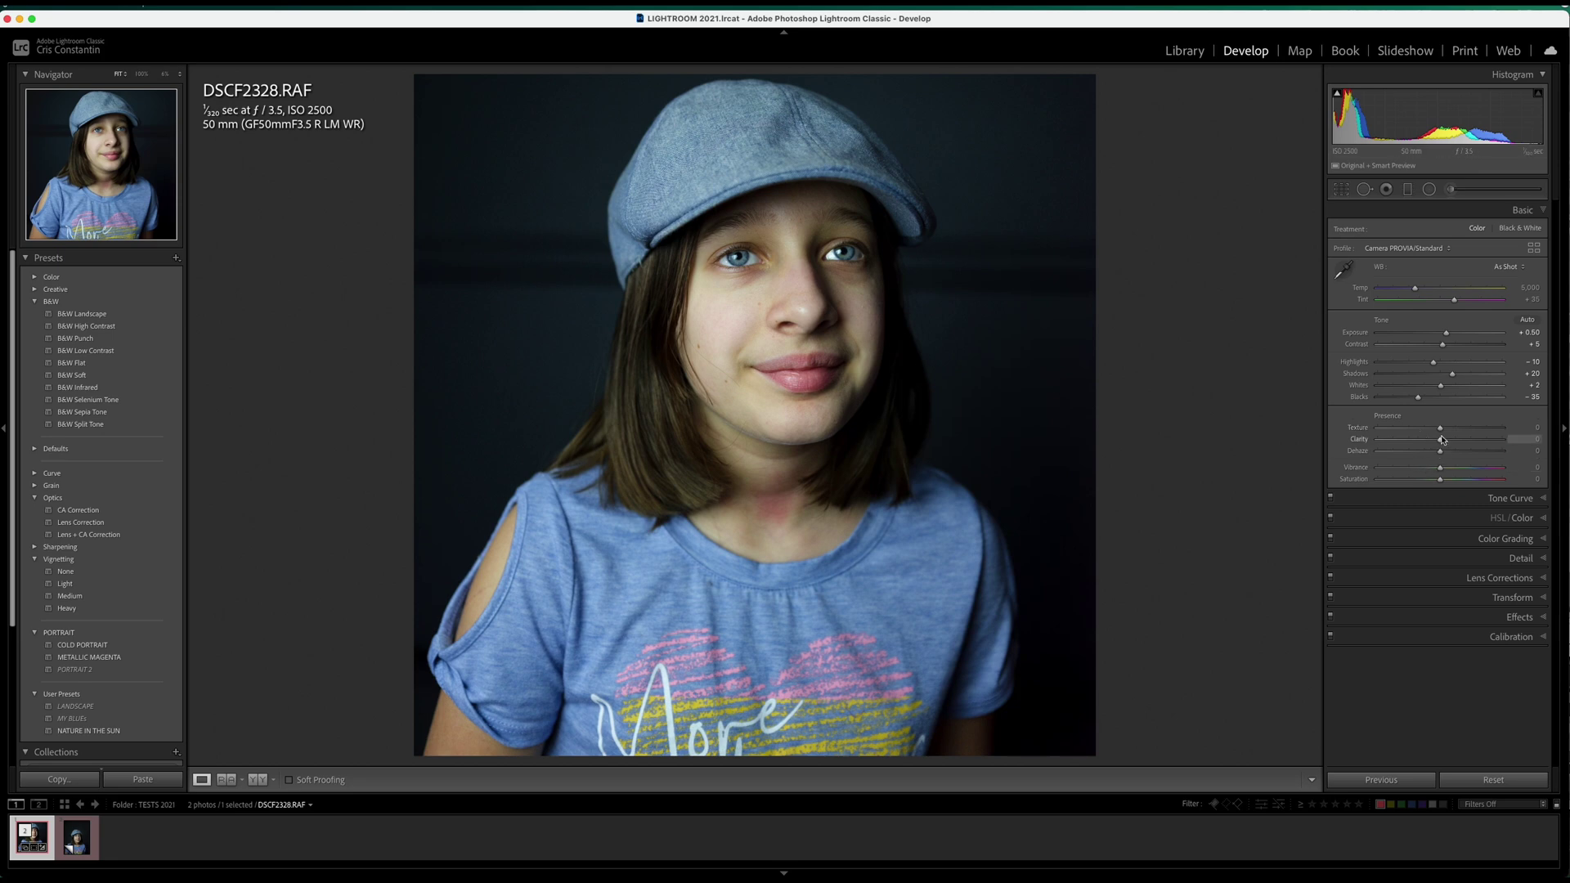
- Set Texture +5, Clarity −20, Vibrance +11 and Saturation −2, checking skin detail at the eye
left_click_drag(1440, 428, 1432, 442)
left_click(751, 261)
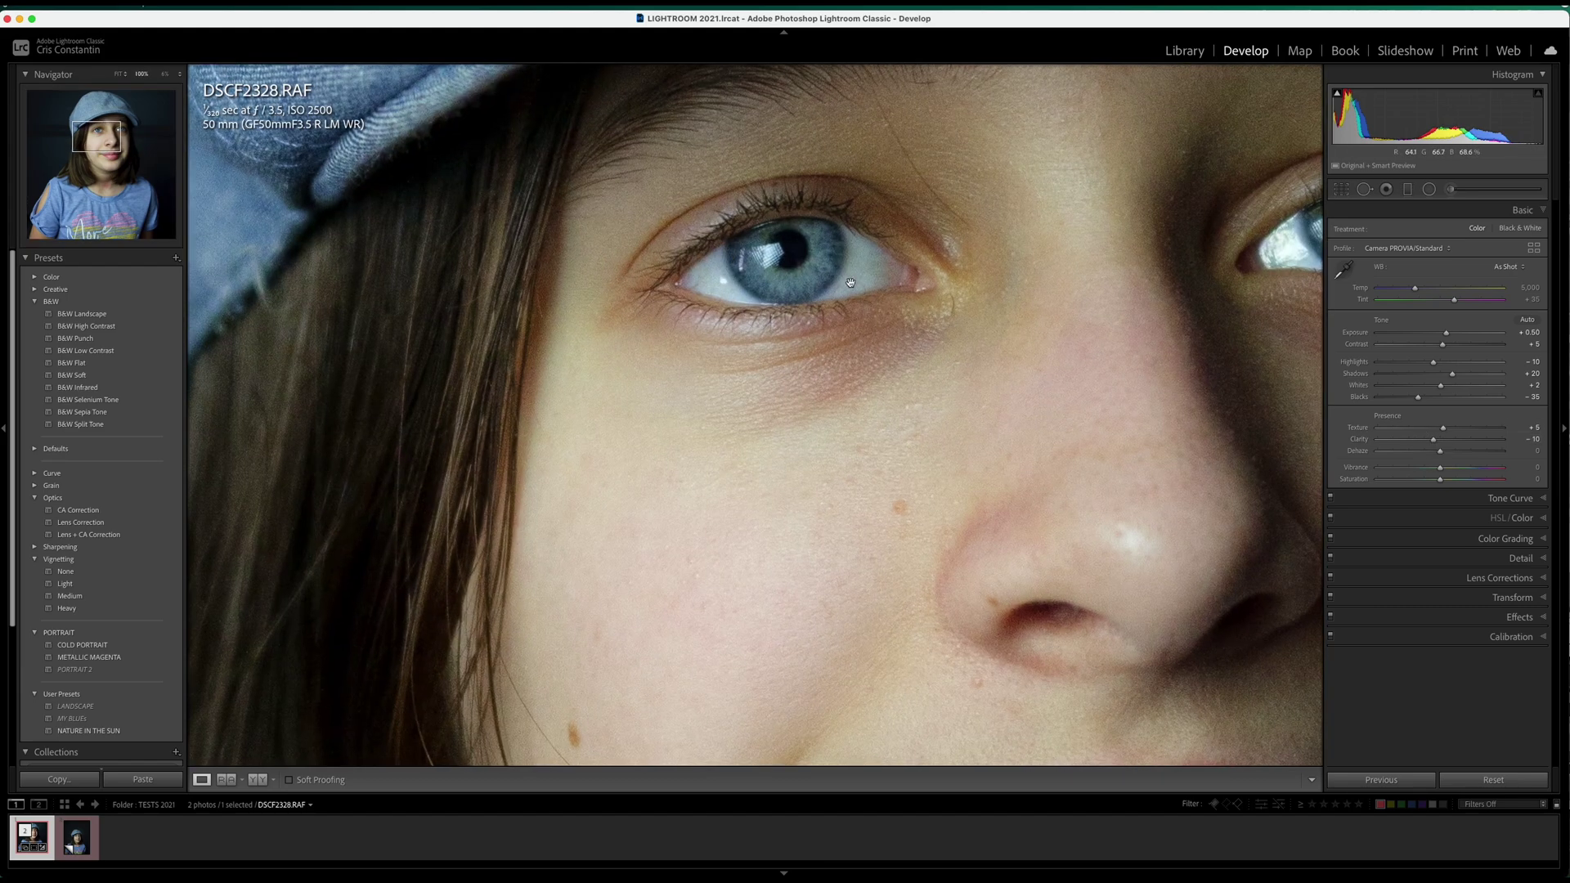
left_click(850, 282)
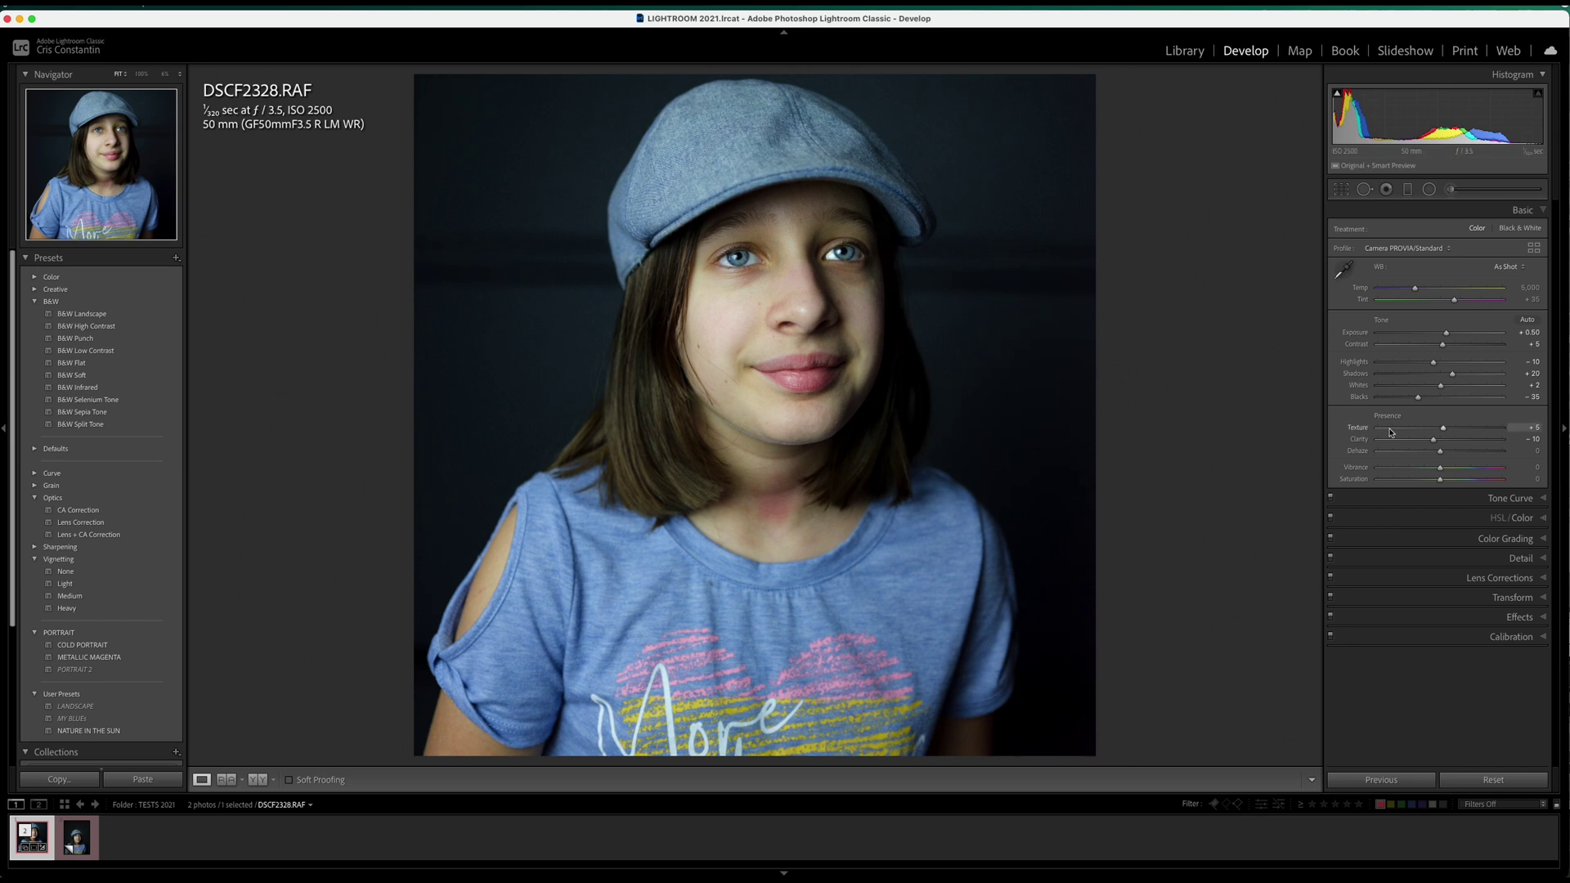
left_click_drag(1433, 442, 1427, 442)
left_click_drag(1440, 468, 1441, 484)
- Build a point tone curve: black point 10, white point 243, plus lower and upper S-curve points
left_click(1496, 499)
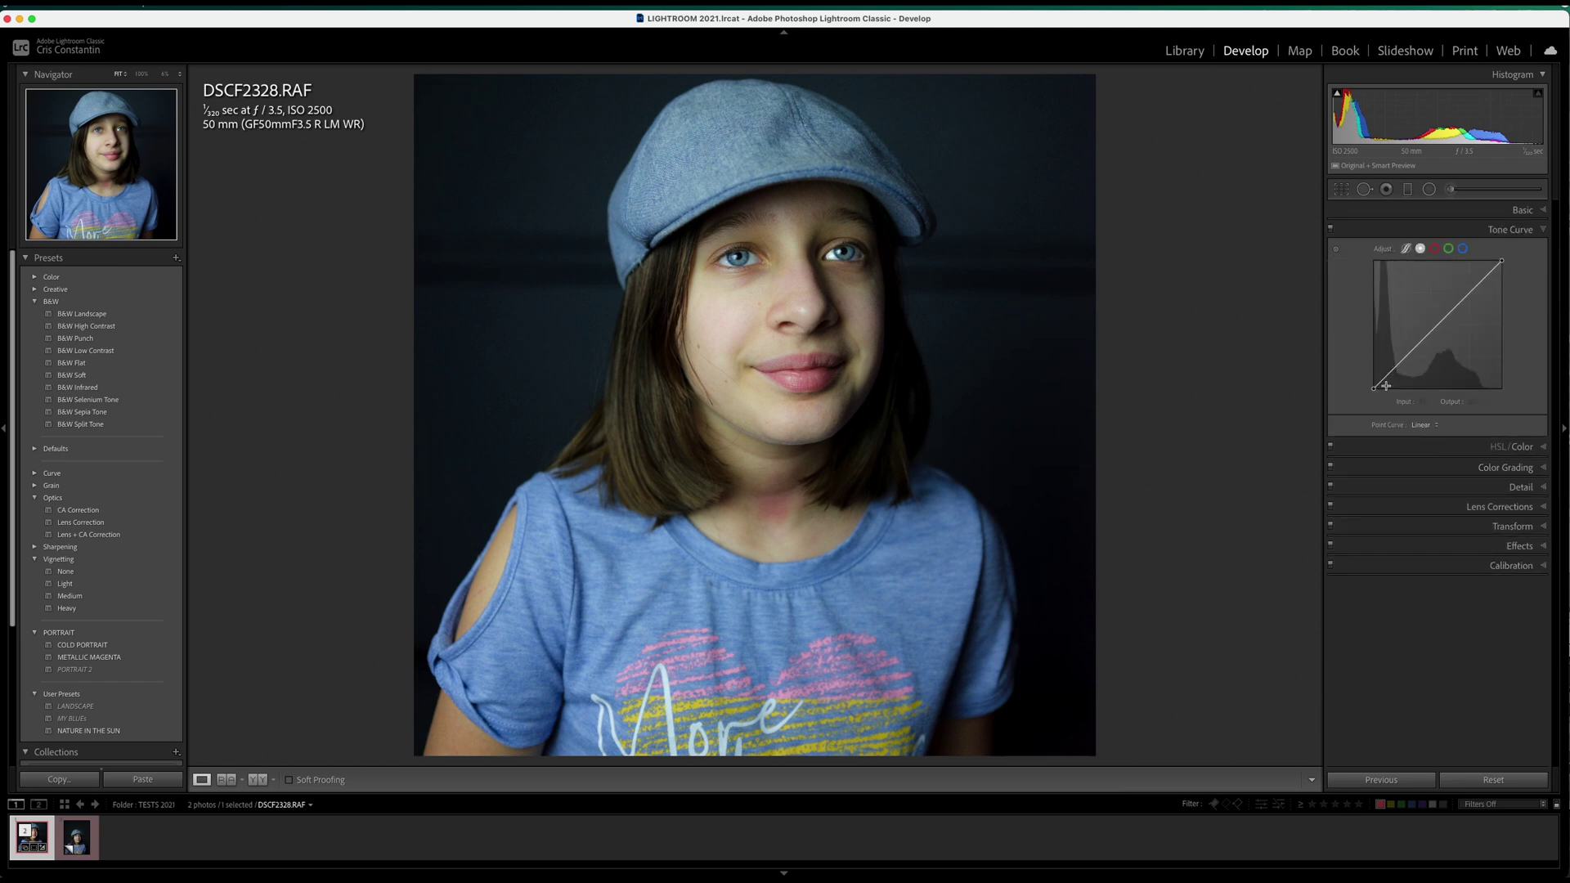
left_click_drag(1373, 388, 1373, 384)
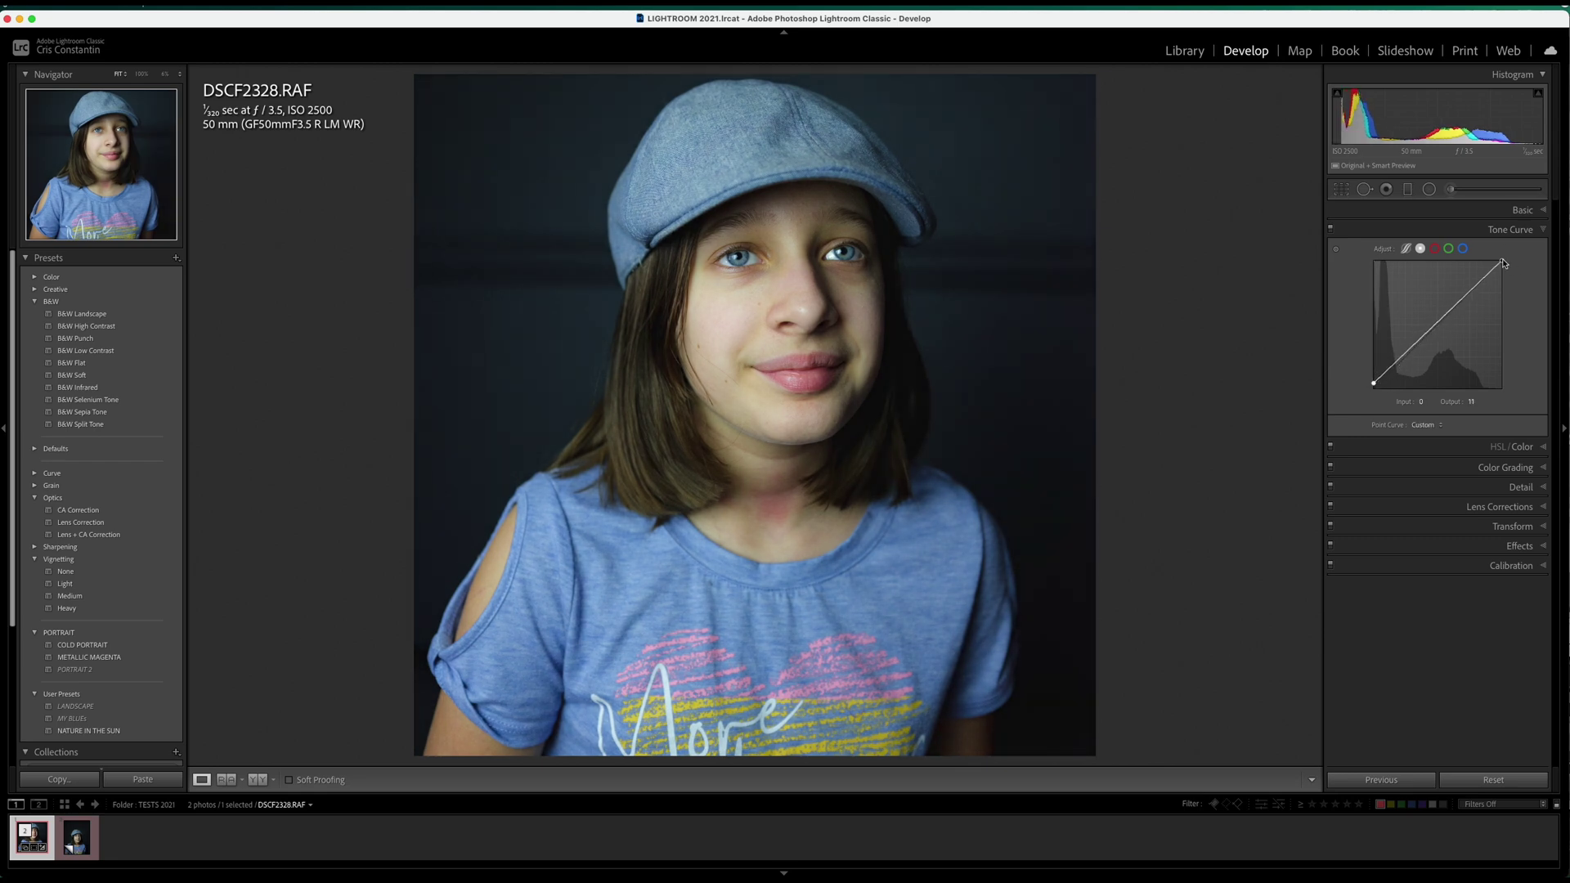
left_click_drag(1503, 262, 1502, 267)
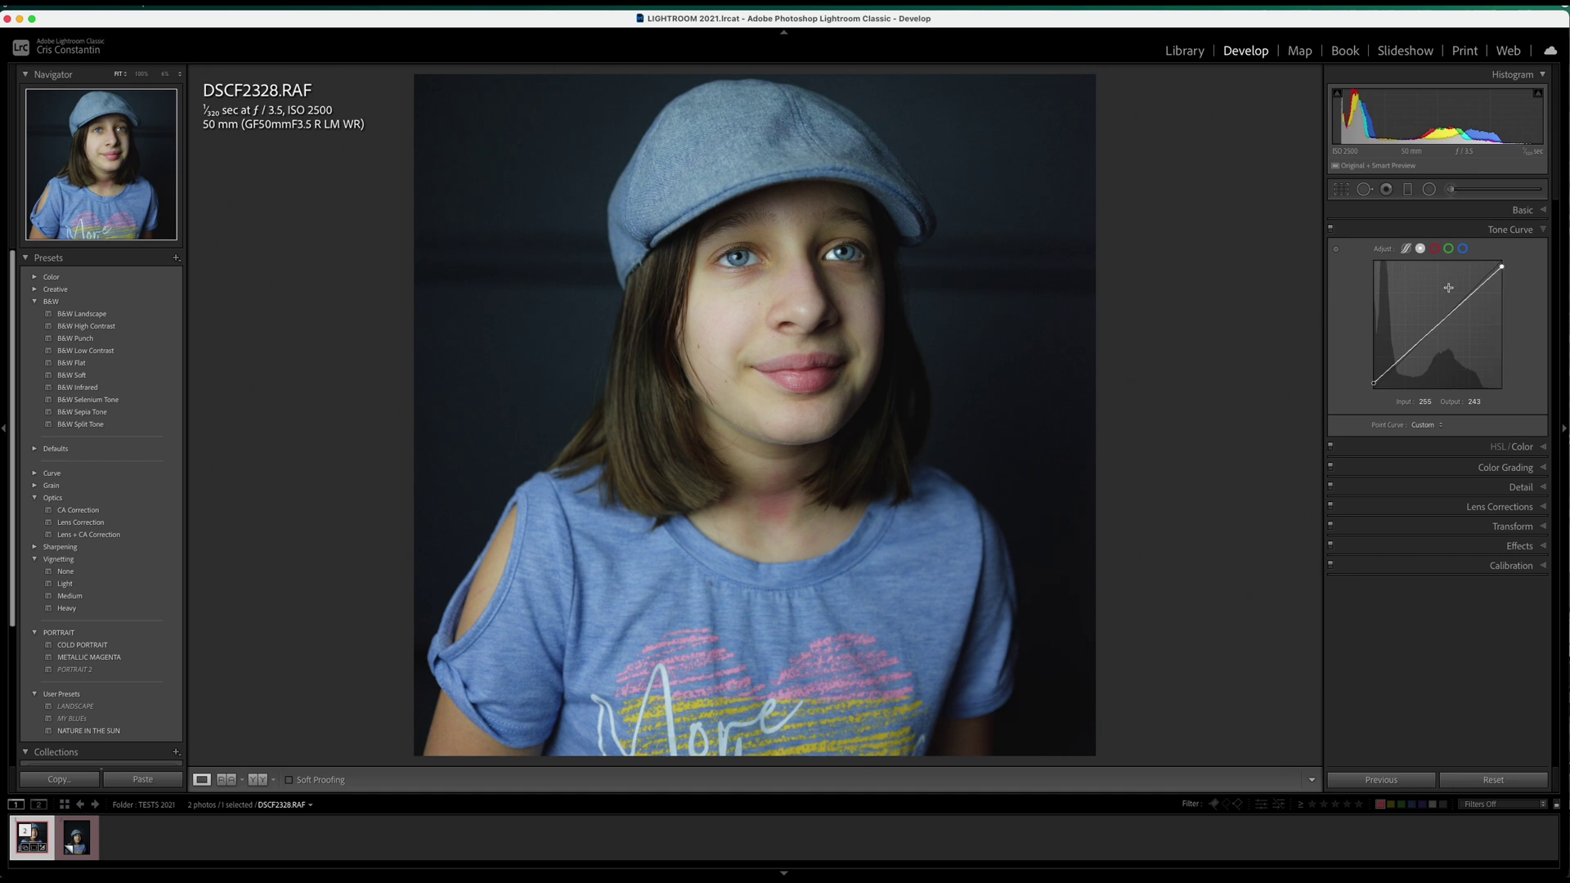
left_click_drag(1403, 358, 1403, 361)
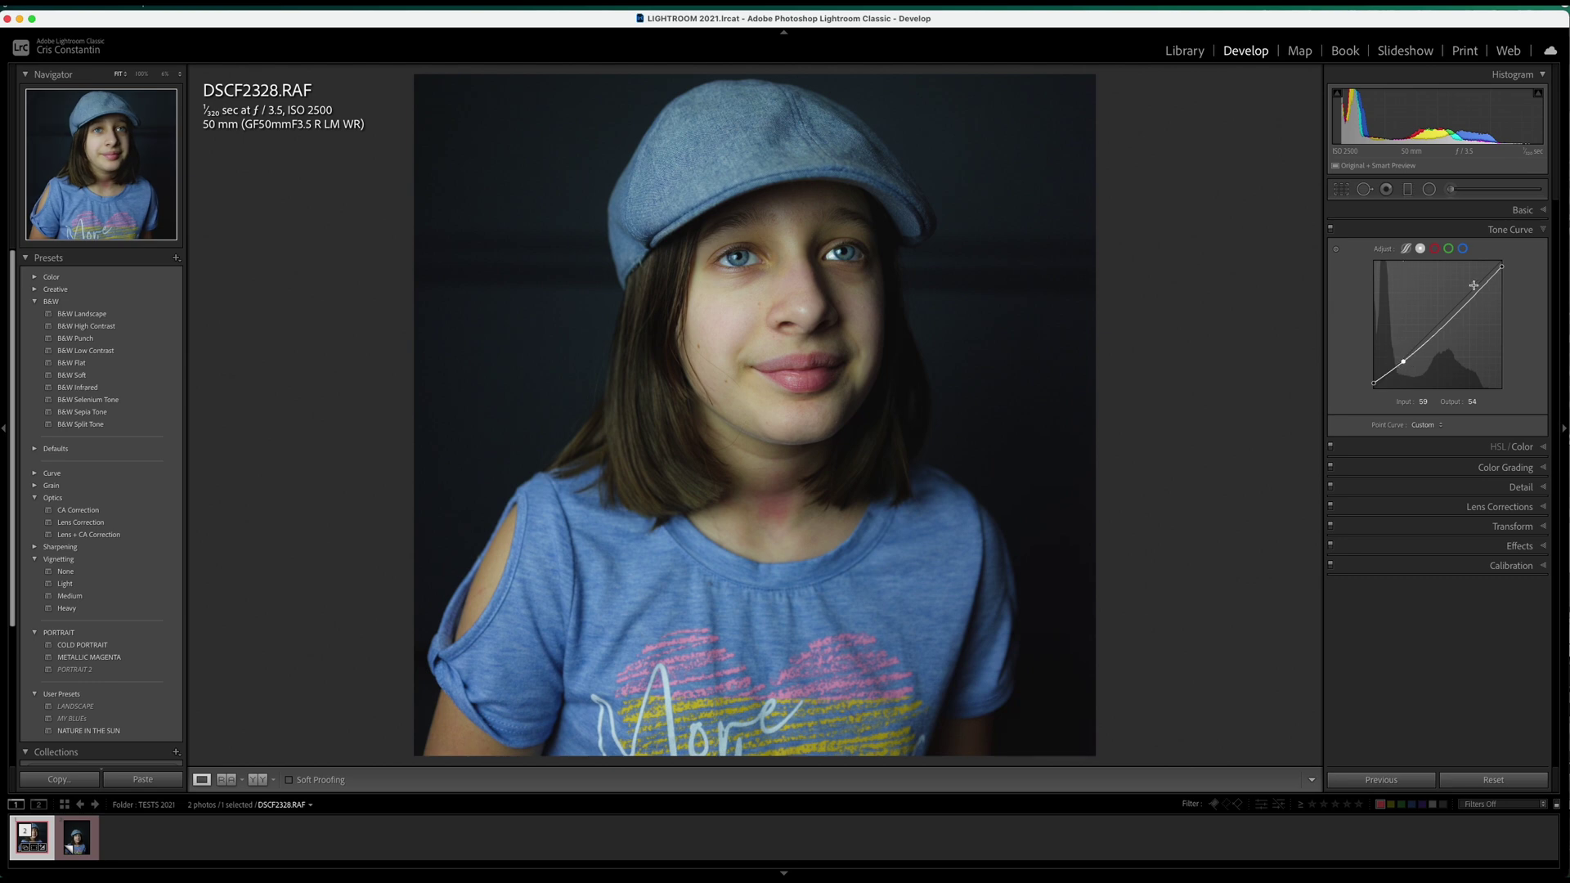
left_click_drag(1475, 295, 1472, 292)
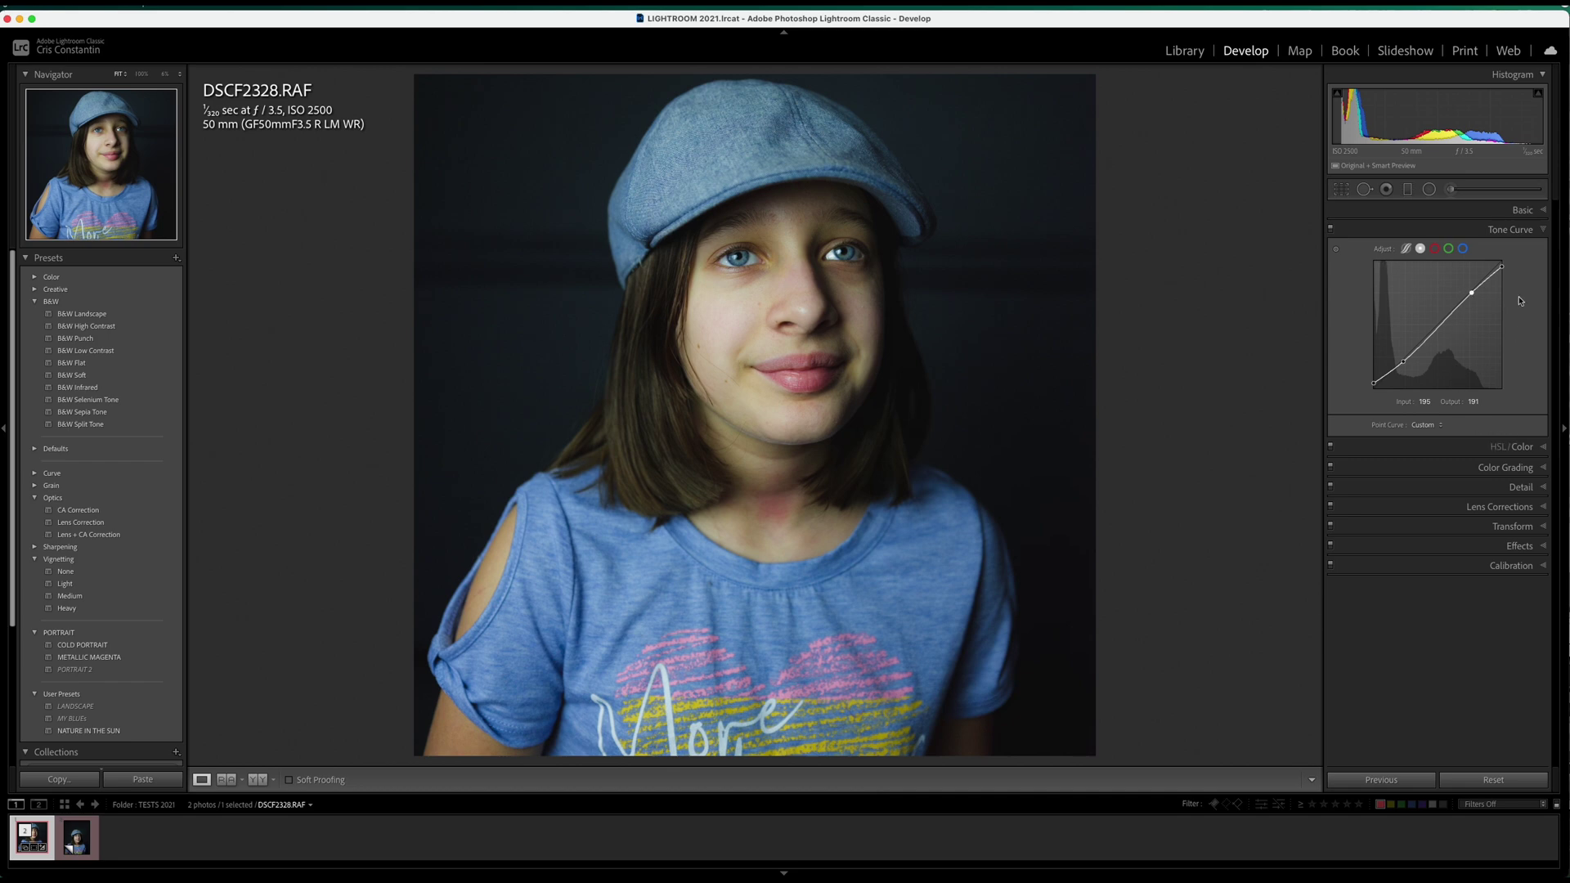
left_click(1535, 209)
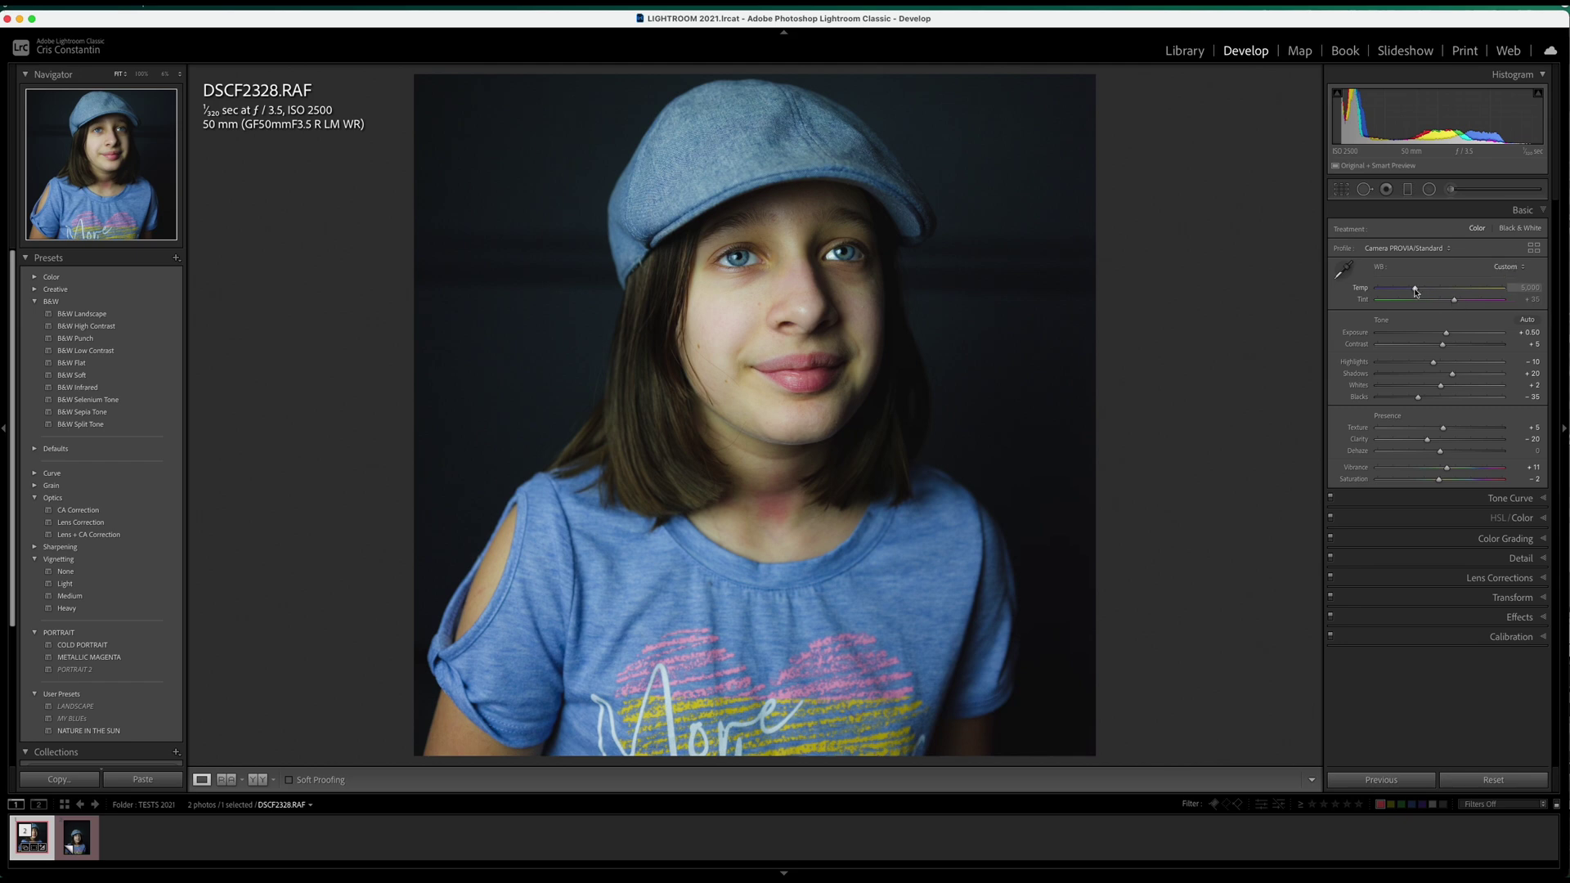
- Warm the white balance to Temp 5,072 and shift Tint to +33
left_click(1415, 289)
left_click_drag(1414, 291, 1414, 291)
left_click_drag(1456, 302, 1455, 305)
- In HSL, set Yellow Saturation −25, Blue Hue −12 and Orange Luminance +14, checking at 100%
left_click(1545, 519)
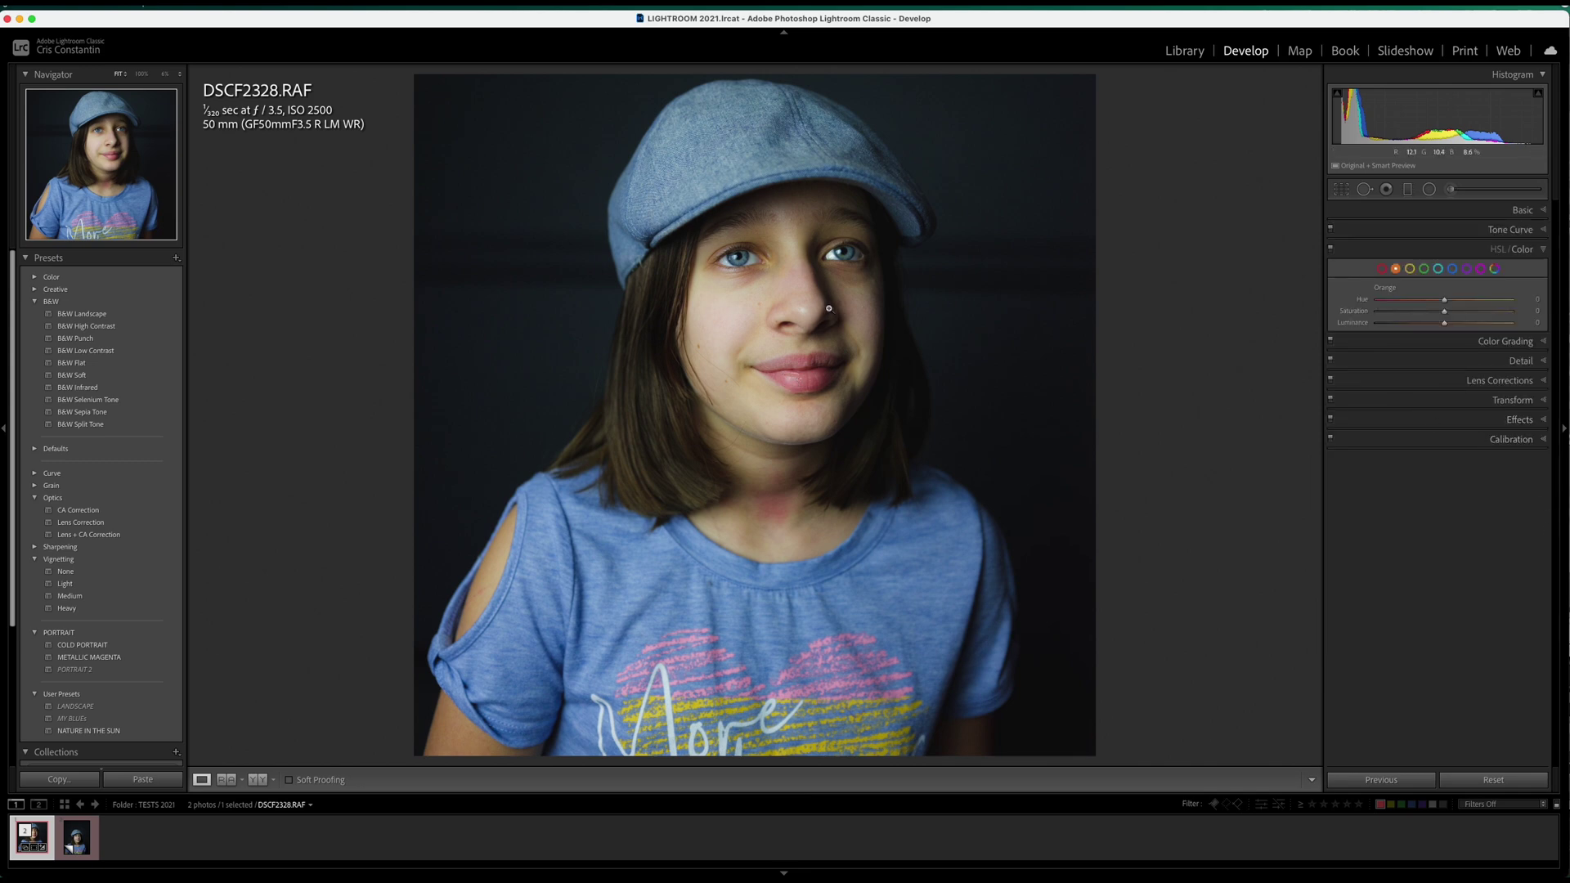
left_click(1409, 268)
mouse_move(1444, 313)
left_mouse_down()
mouse_move(1393, 311)
mouse_move(1437, 302)
left_mouse_up()
left_click_drag(1425, 313, 1443, 301)
left_click(1452, 269)
mouse_move(1443, 300)
left_mouse_down()
mouse_move(1418, 303)
mouse_move(1436, 306)
left_mouse_up()
left_click_drag(1435, 302, 1439, 306)
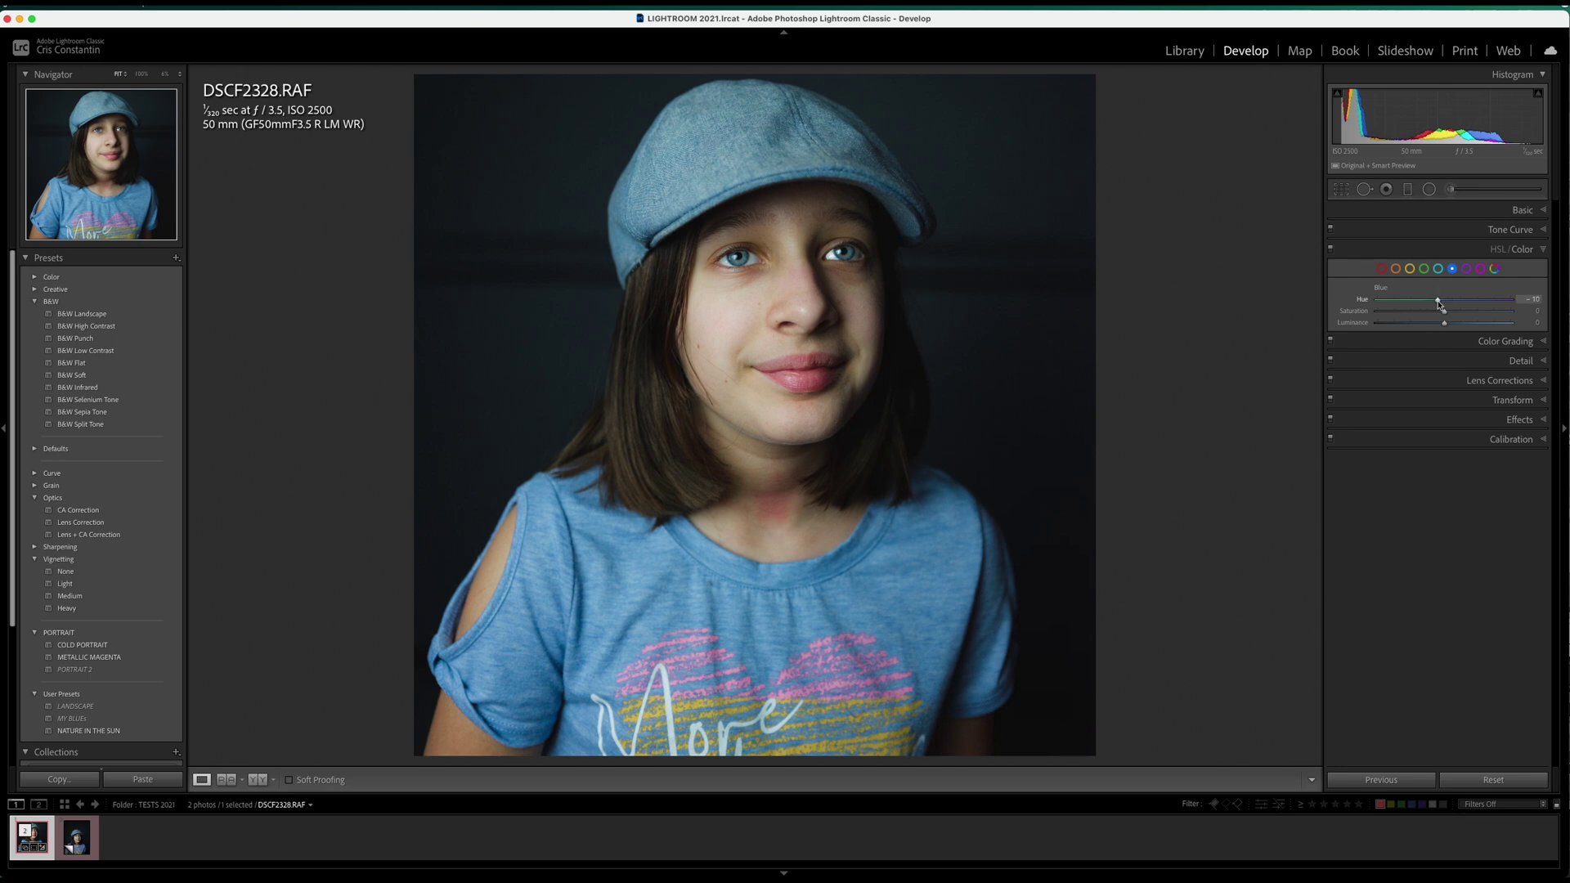
left_click(1396, 270)
mouse_move(1443, 323)
left_mouse_down()
mouse_move(1477, 324)
mouse_move(1456, 331)
left_mouse_up()
left_click(761, 269)
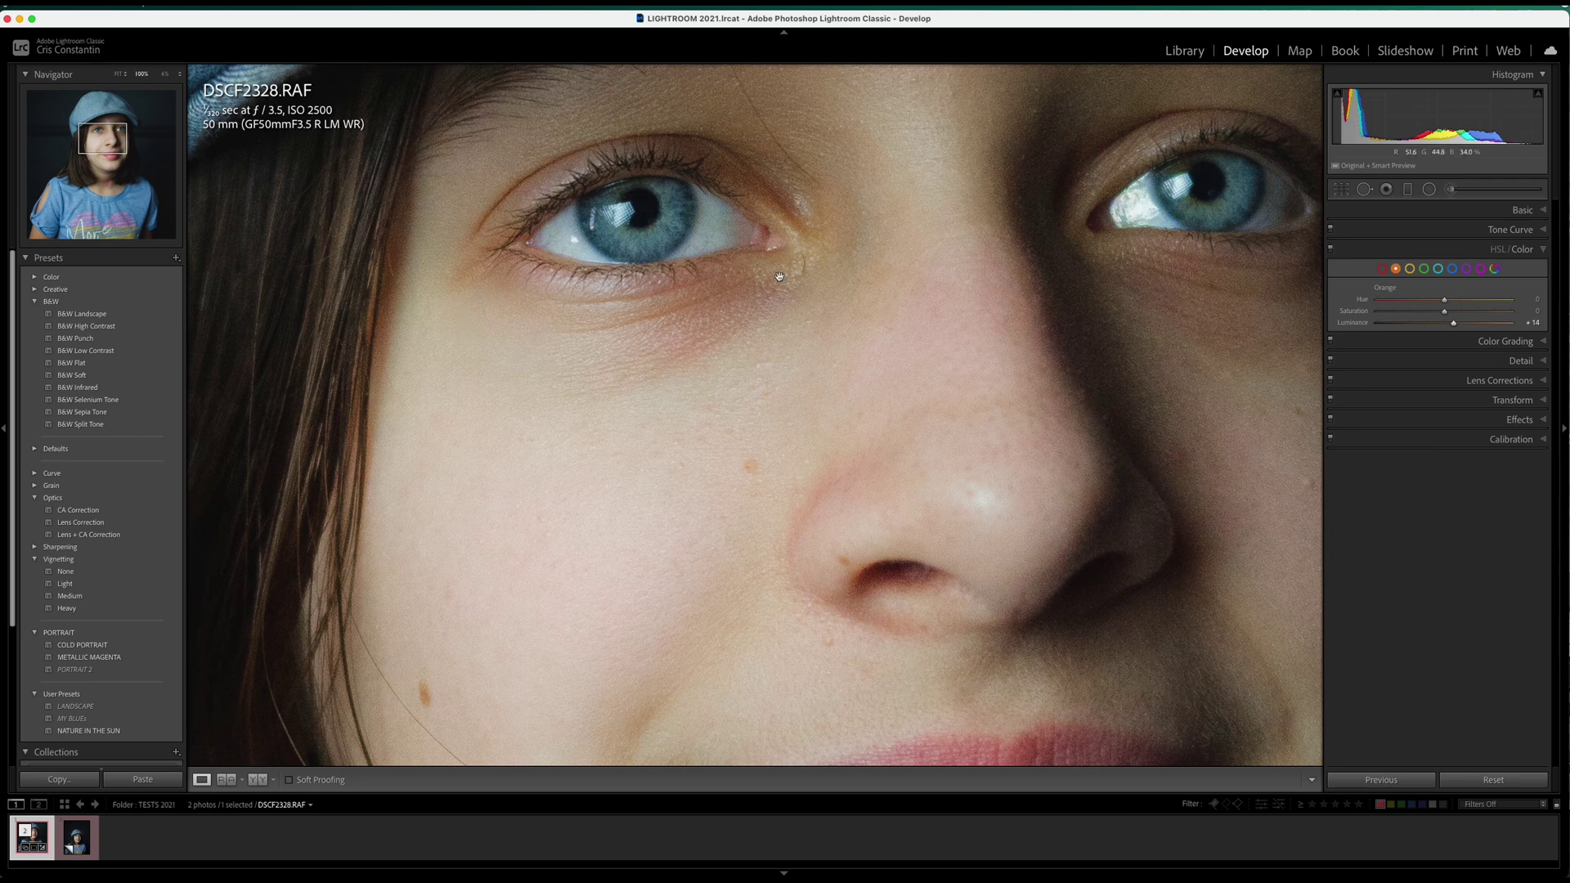
left_click(858, 303)
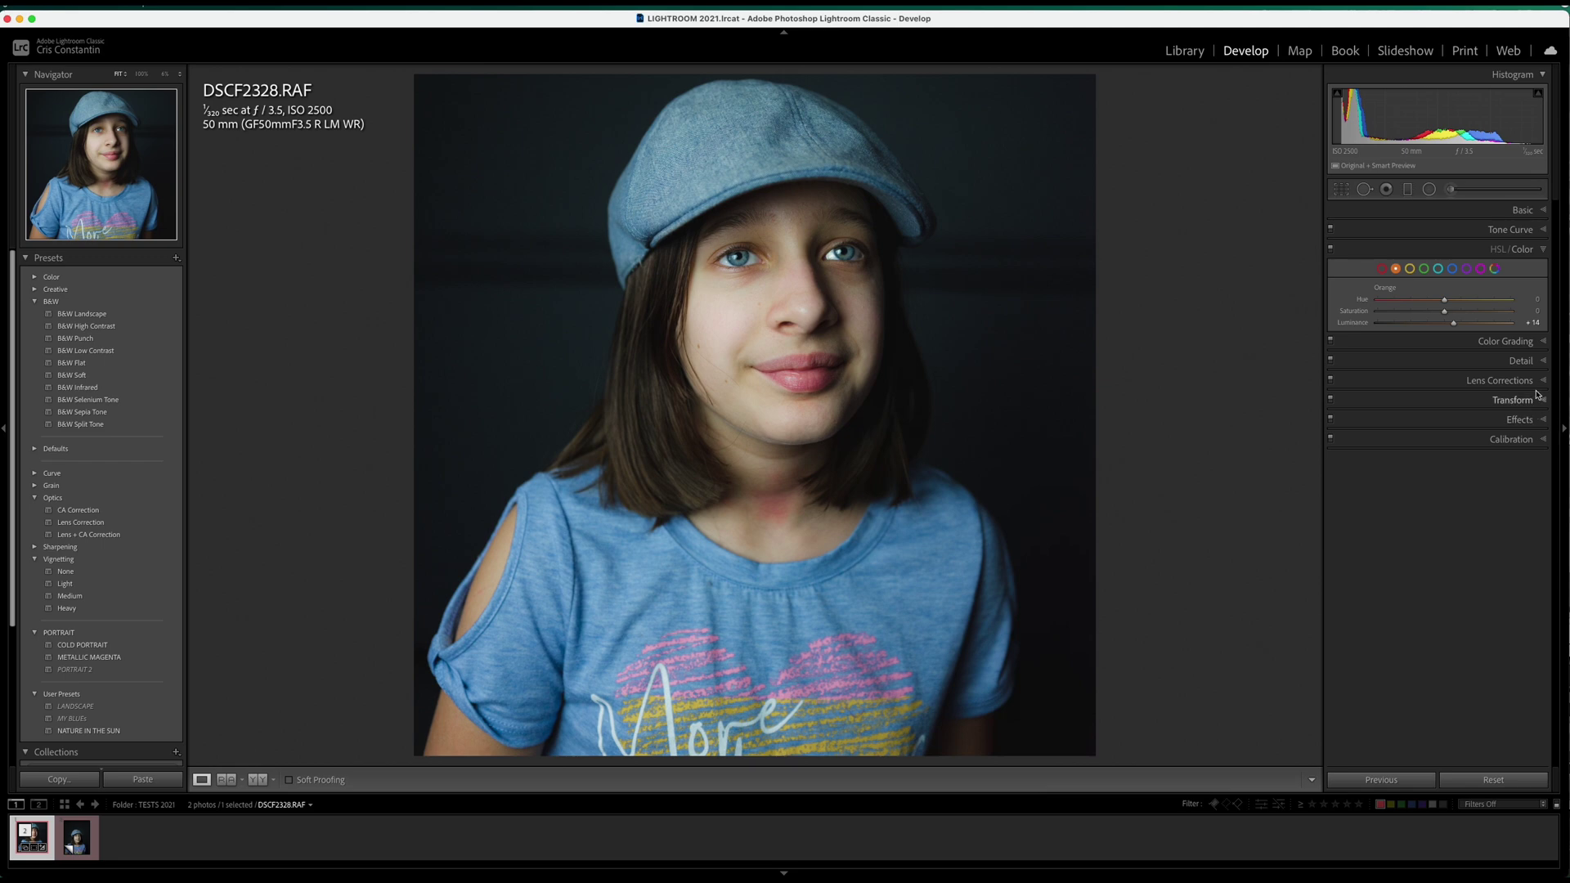
- Raise Sharpening Amount from 40 to 45 and check it at 100% around the eyes
left_click(1535, 361)
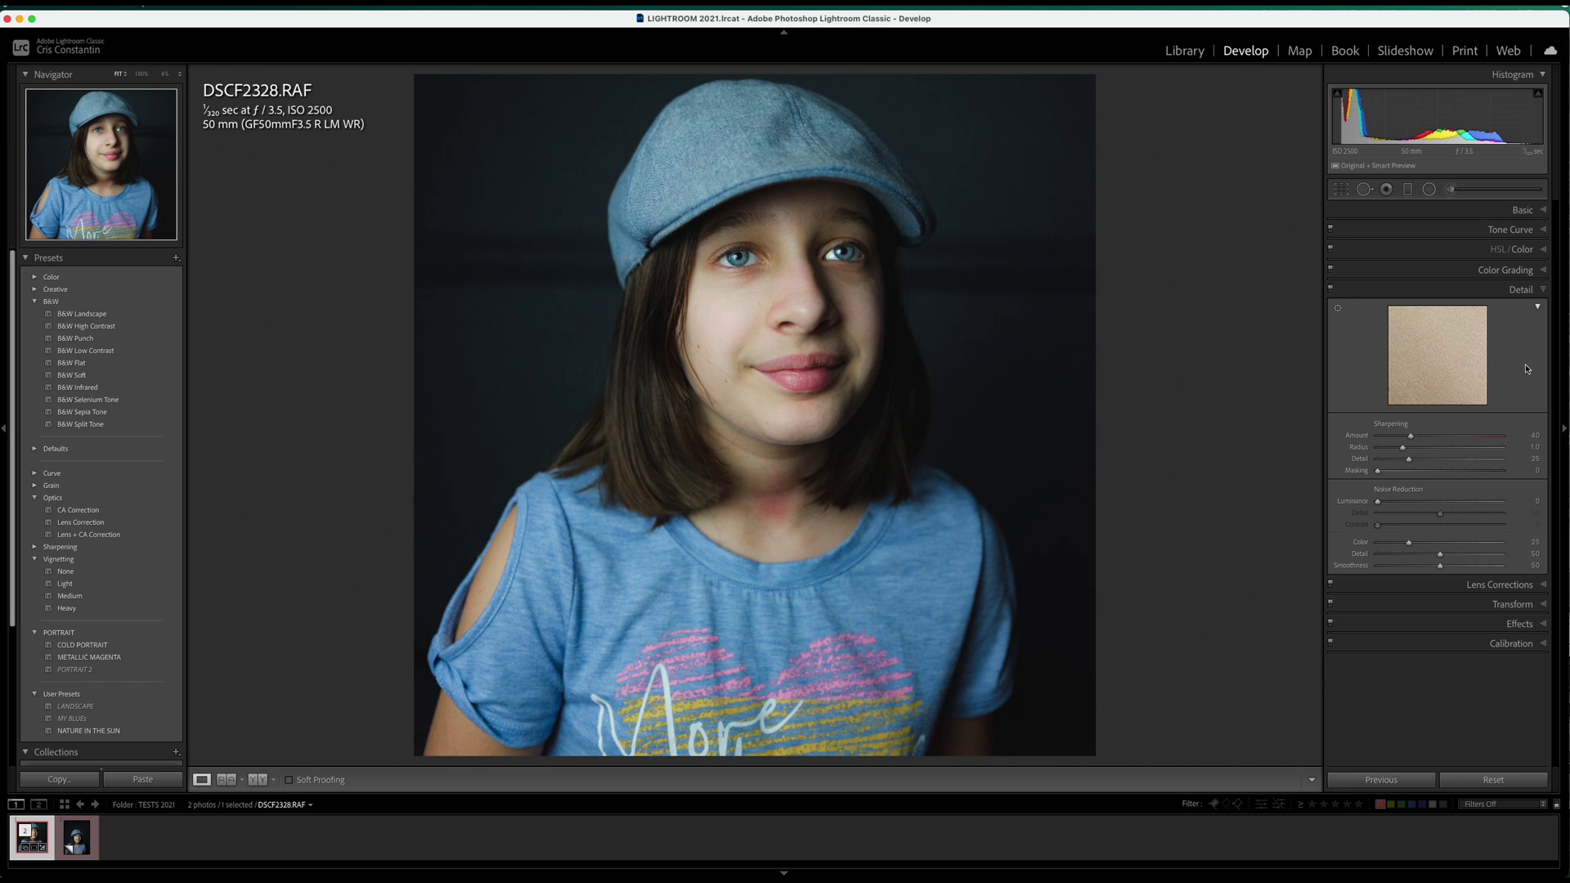
left_click_drag(1411, 436, 1414, 438)
left_click(735, 246)
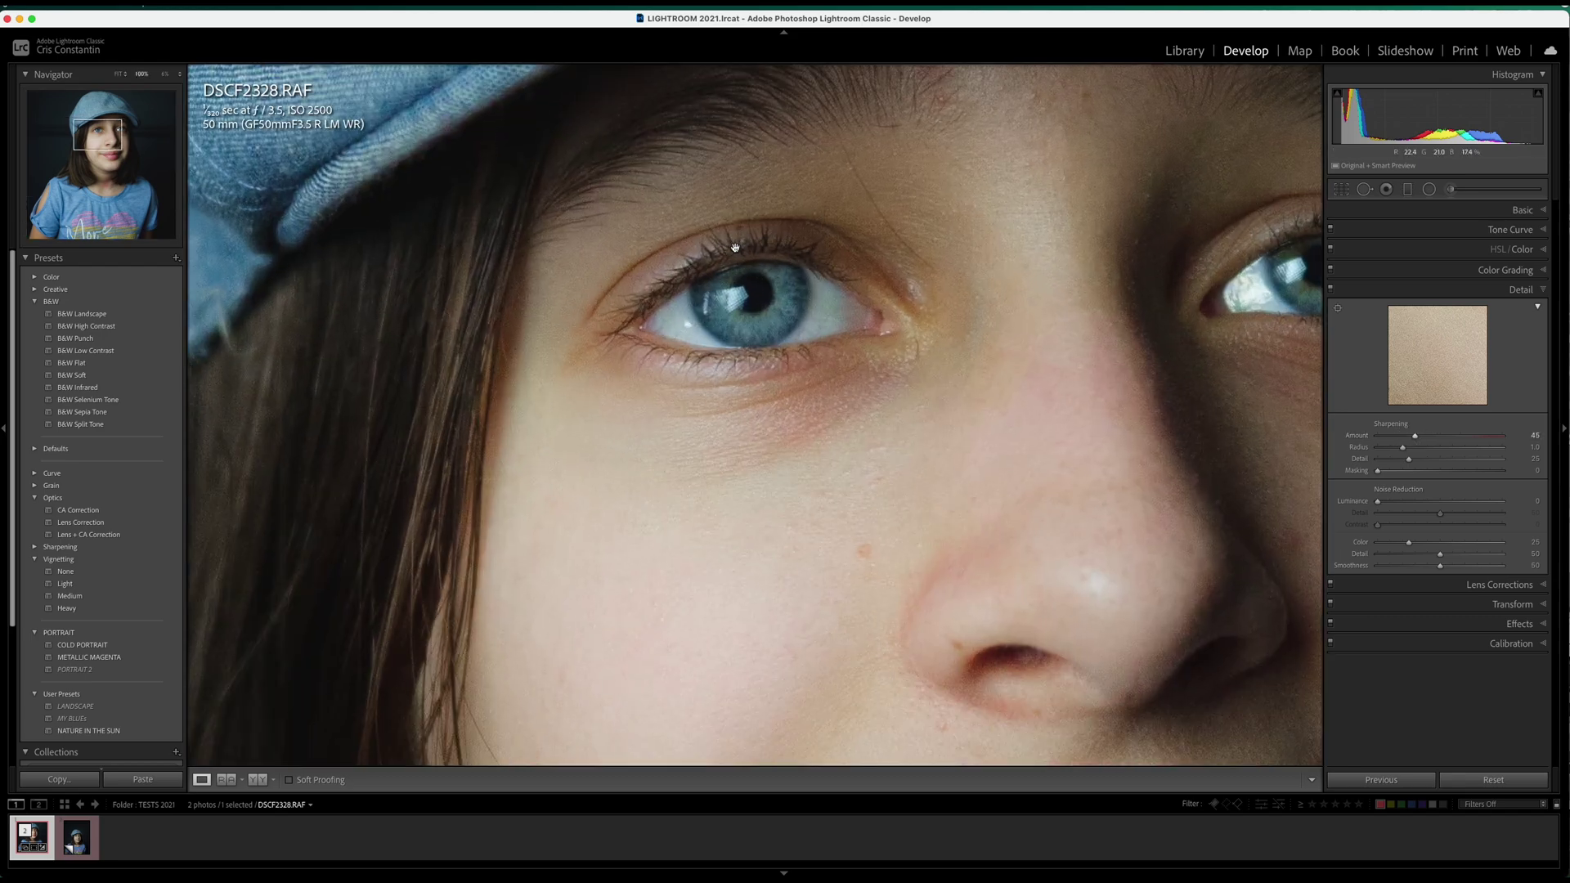
left_click(735, 247)
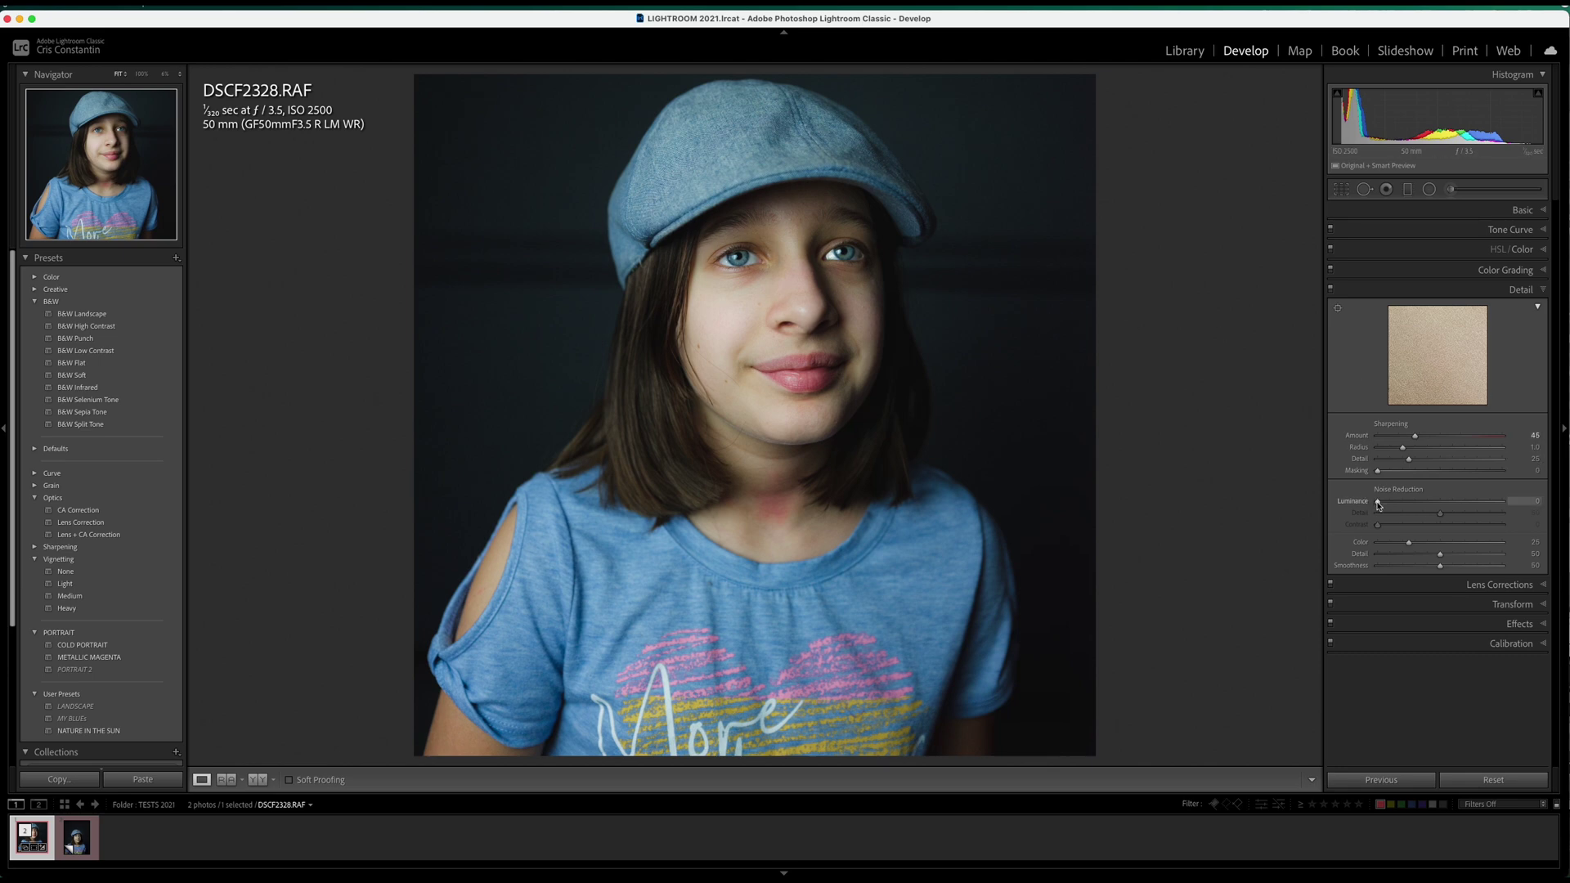
left_click(1537, 307)
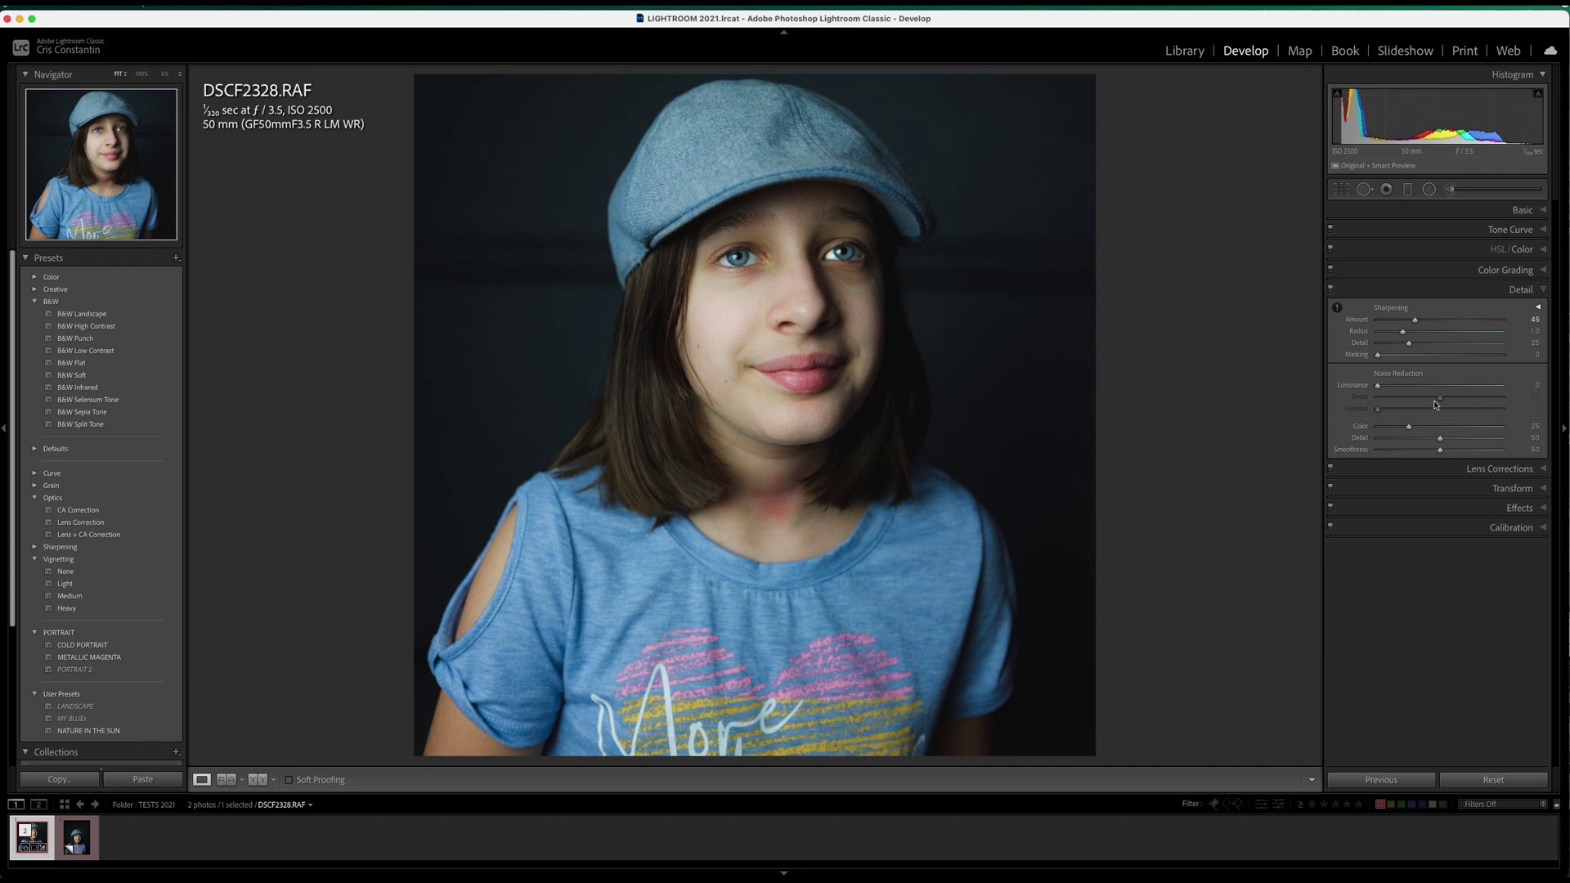
left_click(865, 352)
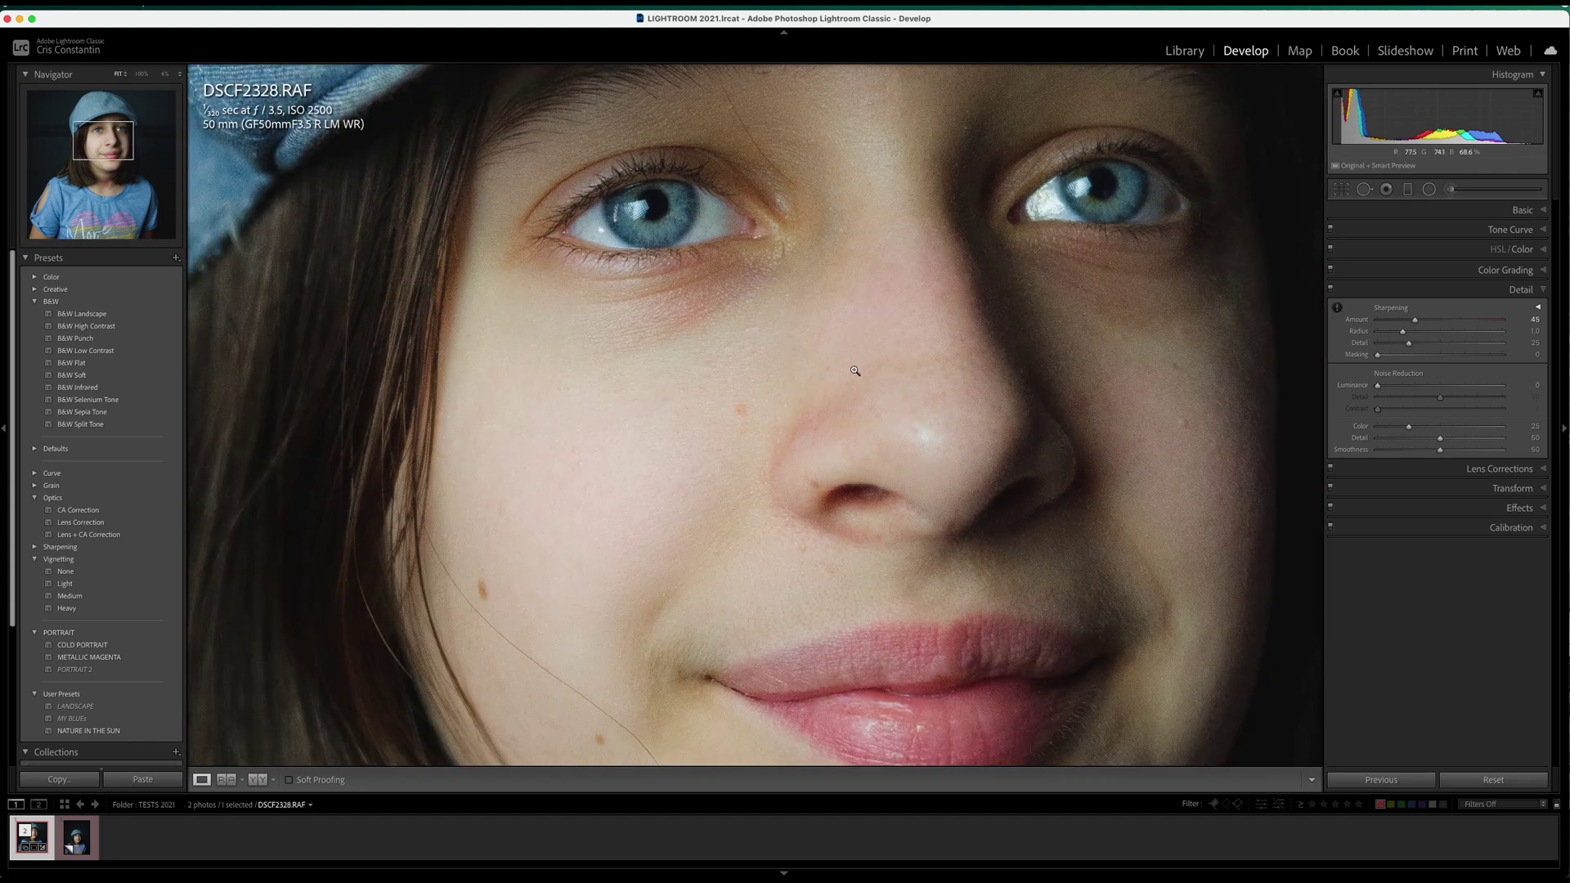
left_click(855, 371)
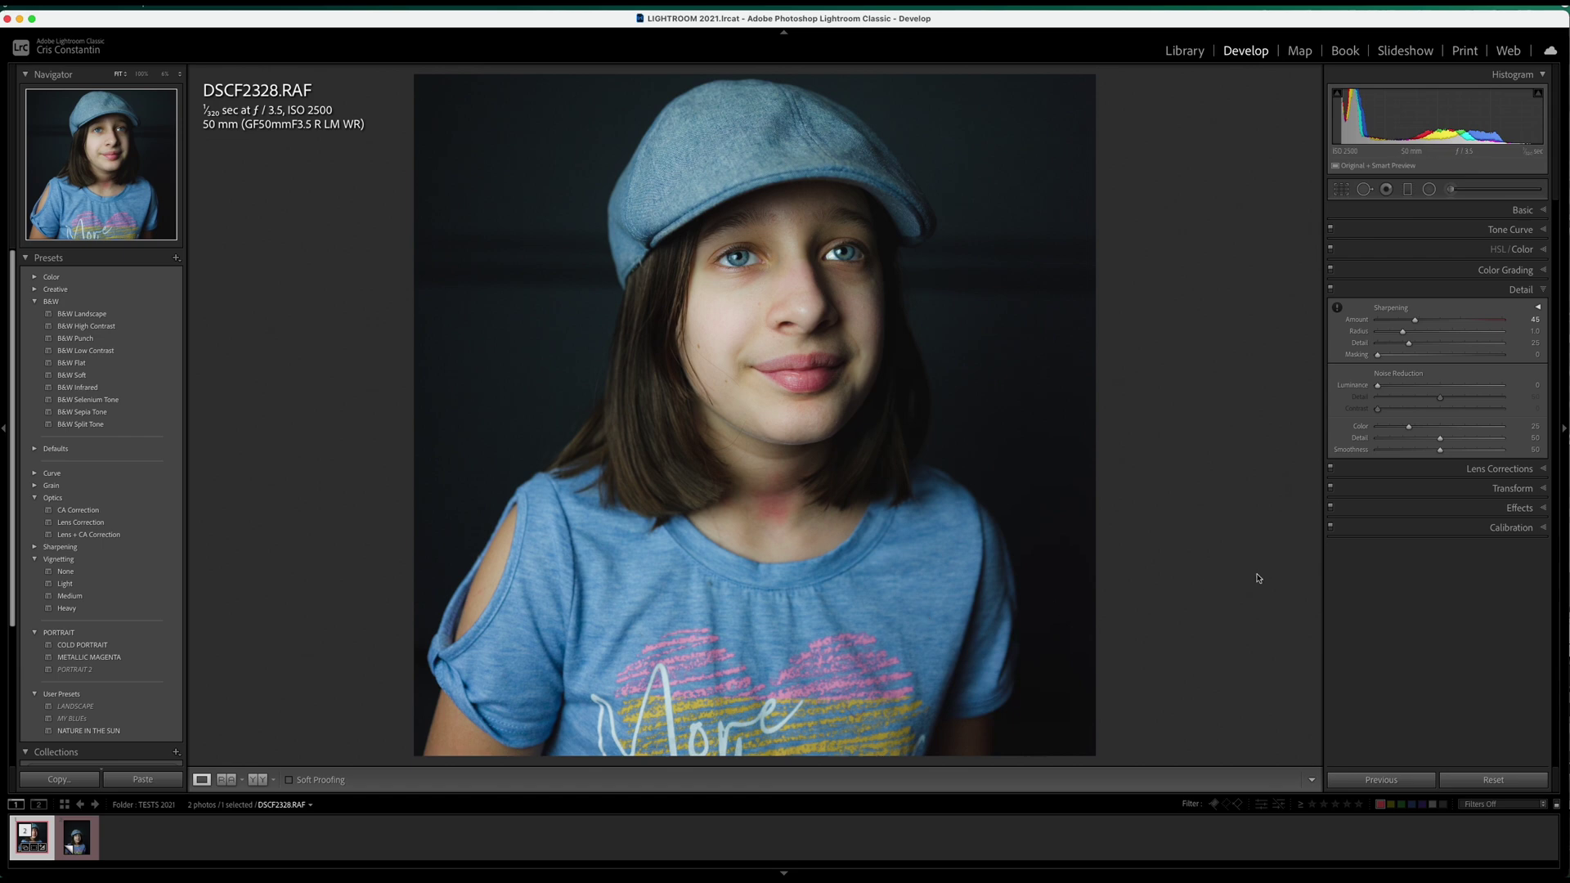
- Add a −43 Post-Crop Vignetting amount to darken the edges and corners
left_click(1541, 290)
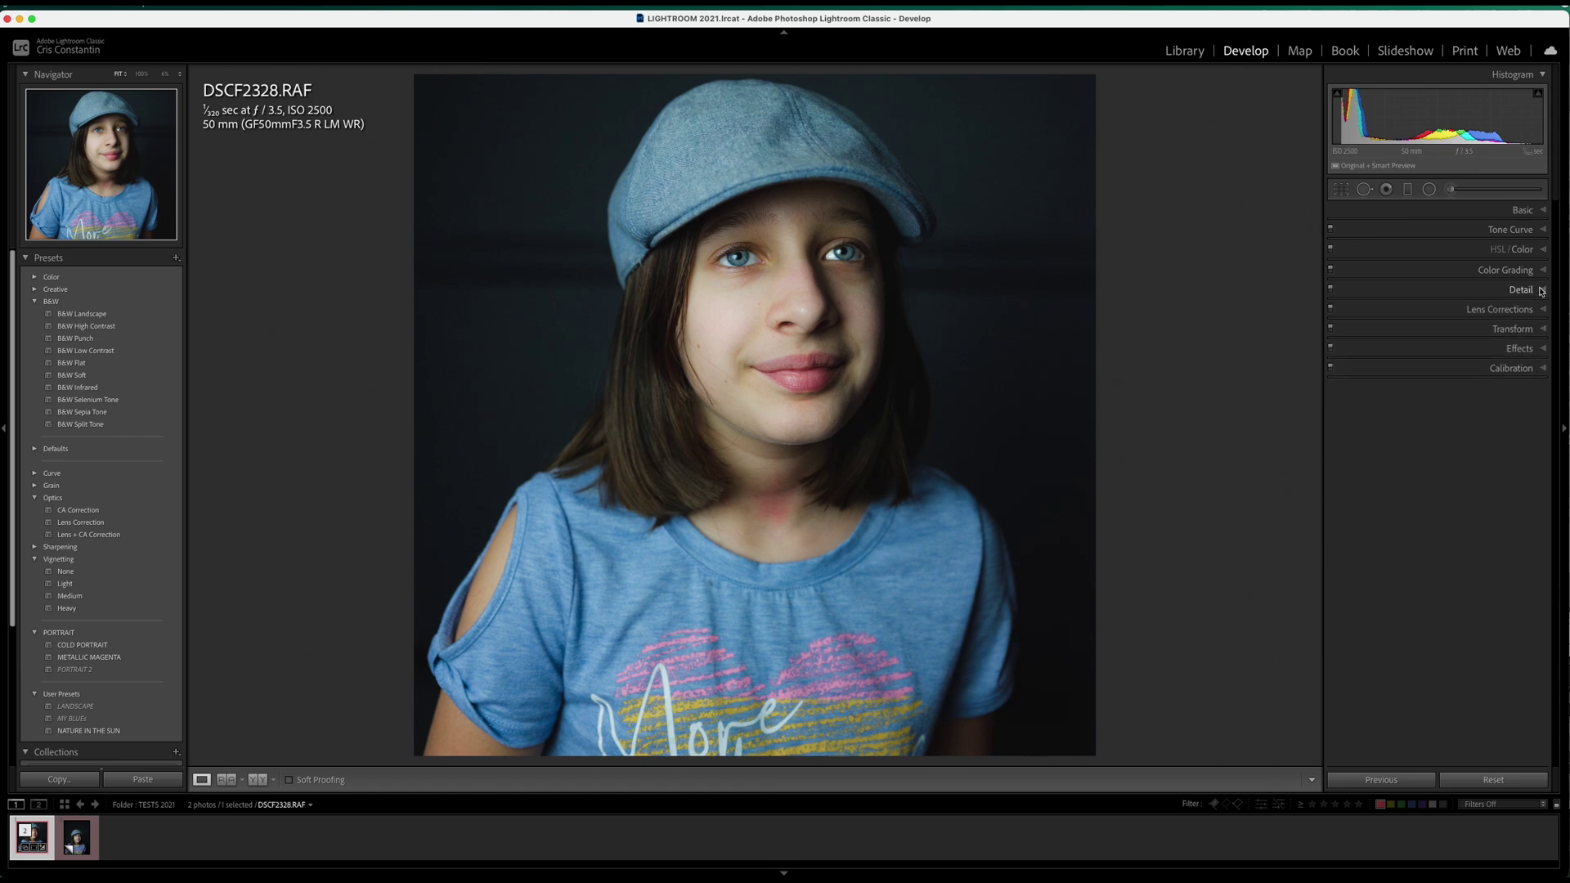
left_click(1506, 352)
left_click_drag(1442, 396, 1415, 397)
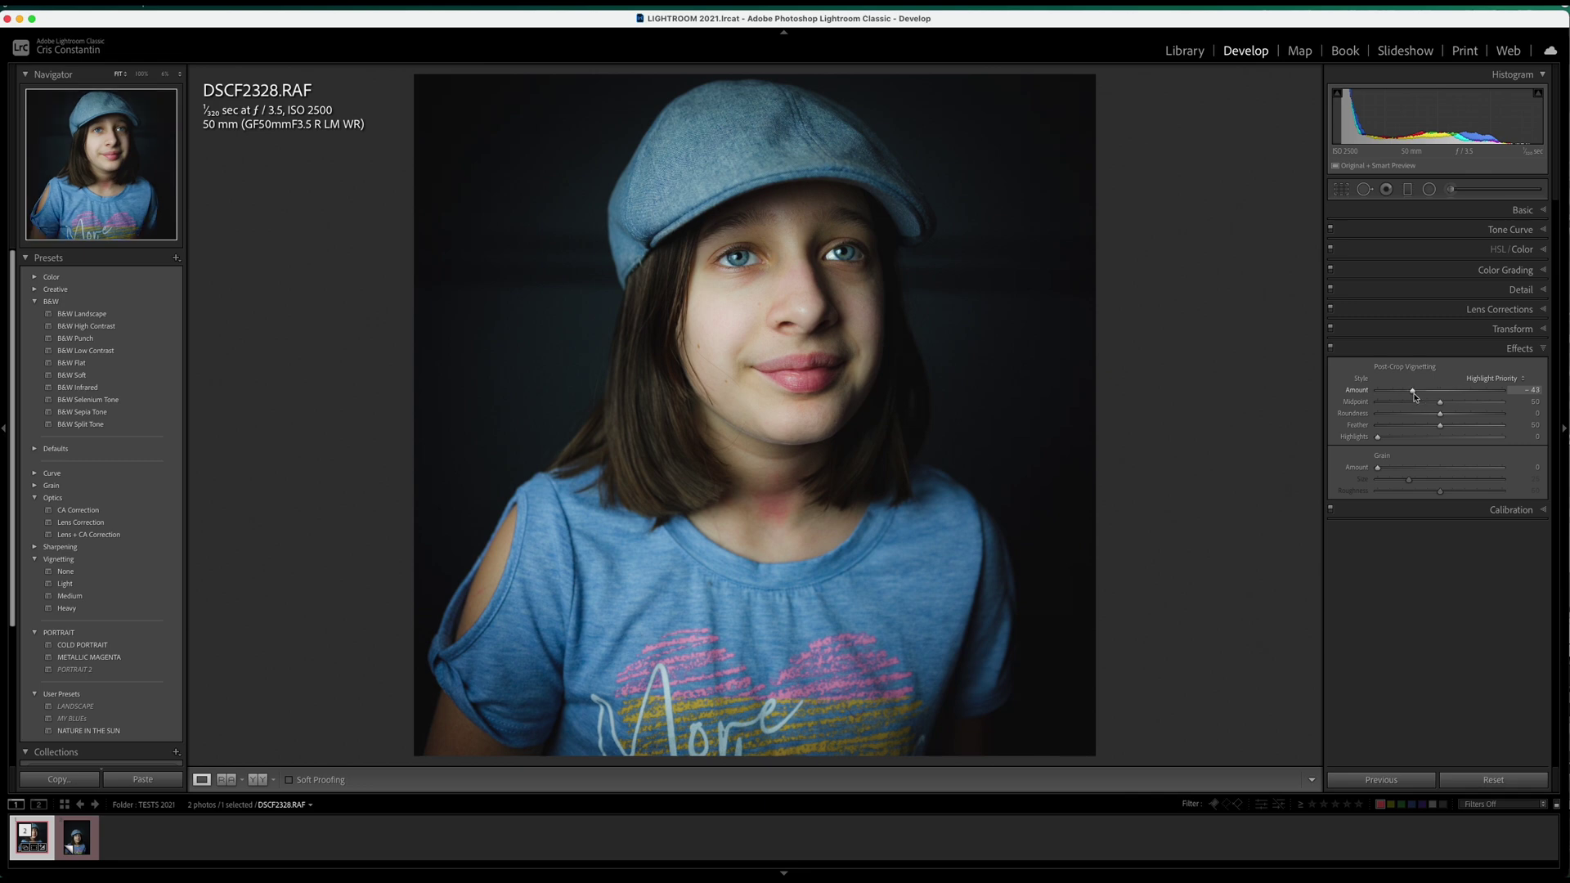
- Draw a circular radial filter around the girl and set its Exposure to −0.85
left_click(1518, 349)
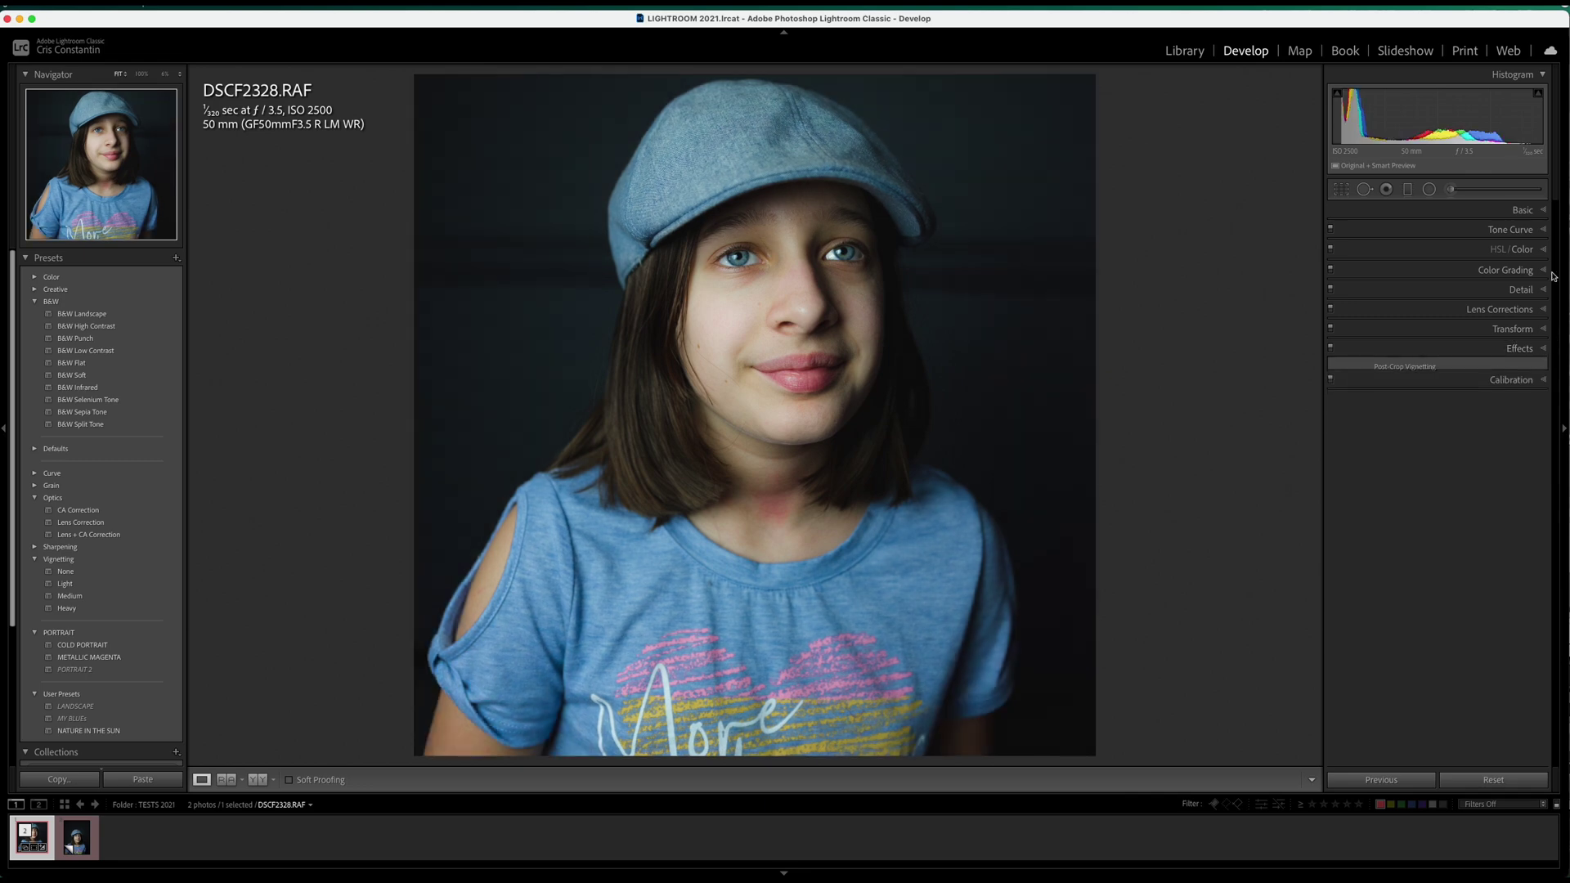
left_click(1428, 189)
left_click_drag(794, 458, 1155, 866)
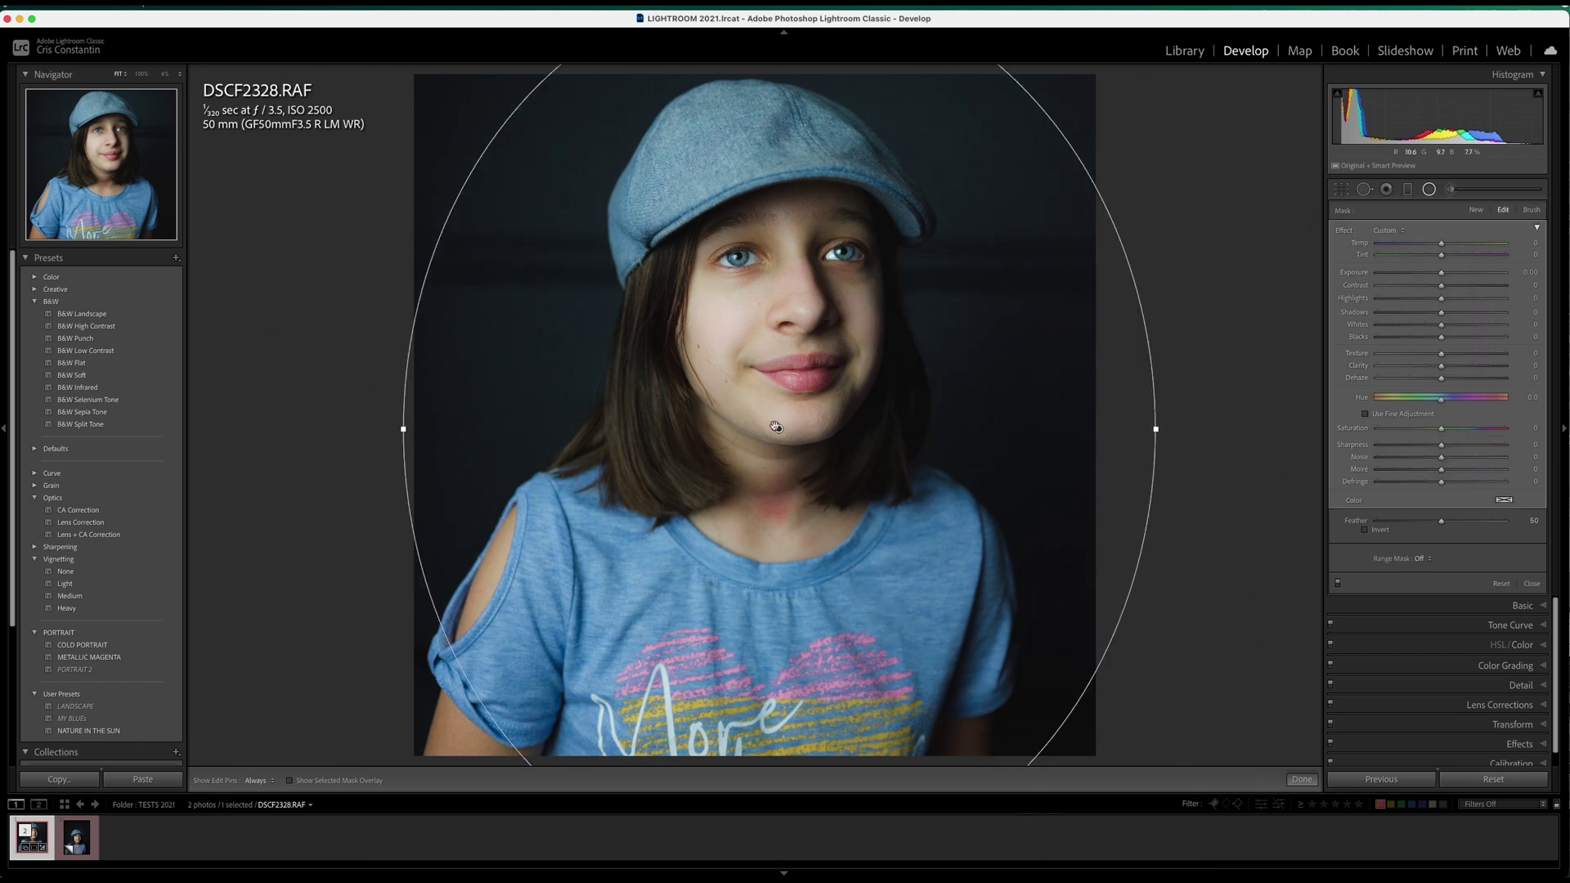
left_click(164, 74)
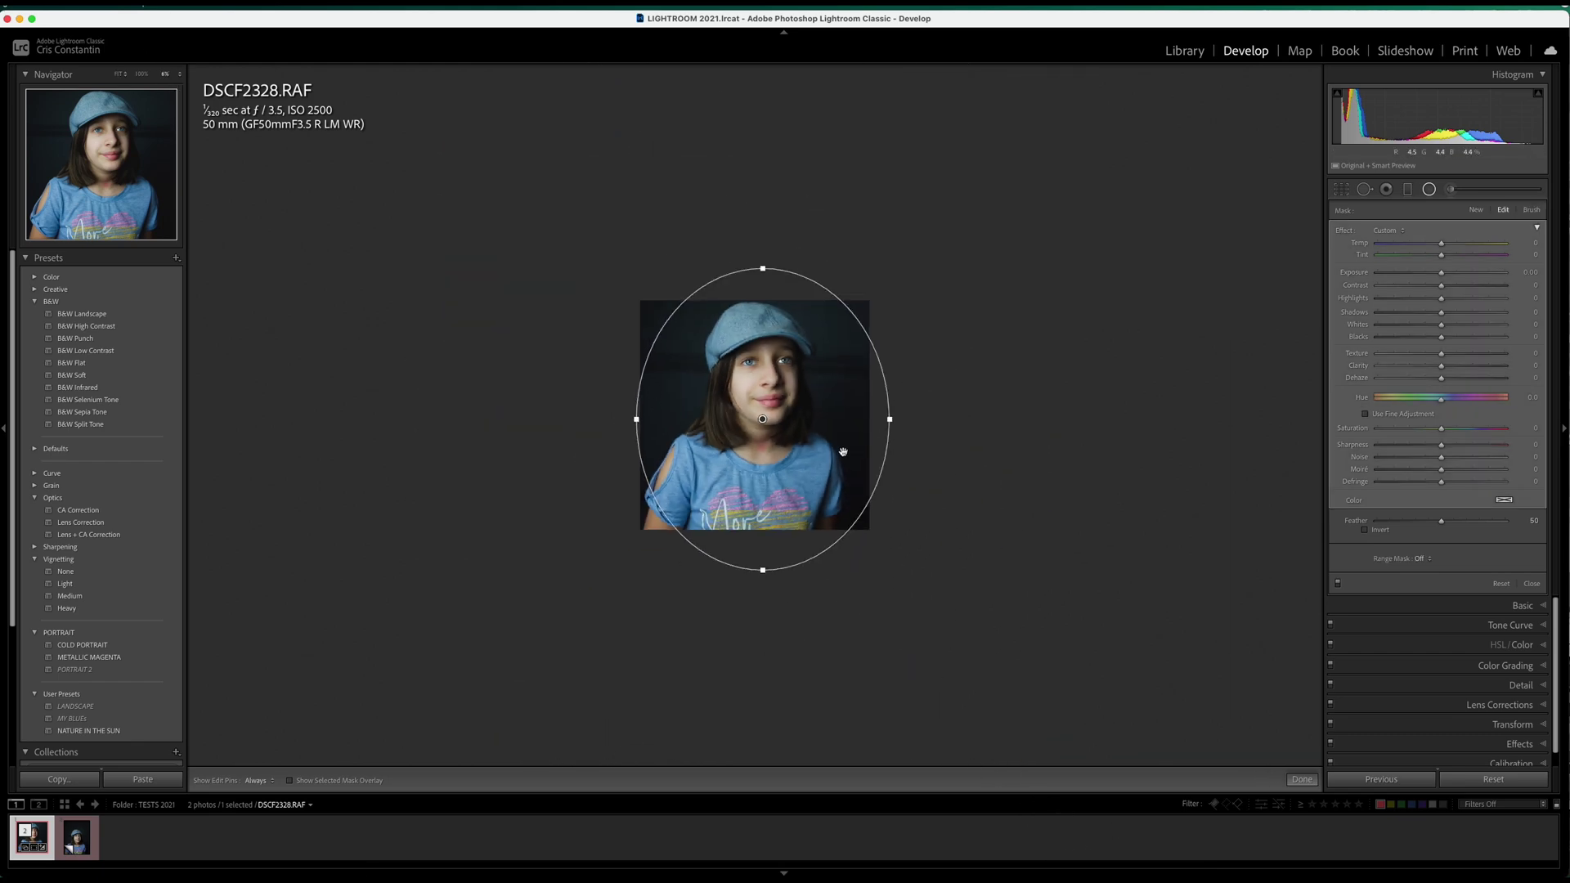
left_click_drag(763, 268, 762, 253)
left_click_drag(638, 421, 611, 419)
left_click_drag(761, 418, 757, 418)
mouse_move(1440, 273)
left_mouse_down()
mouse_move(1401, 278)
mouse_move(1426, 279)
left_mouse_up()
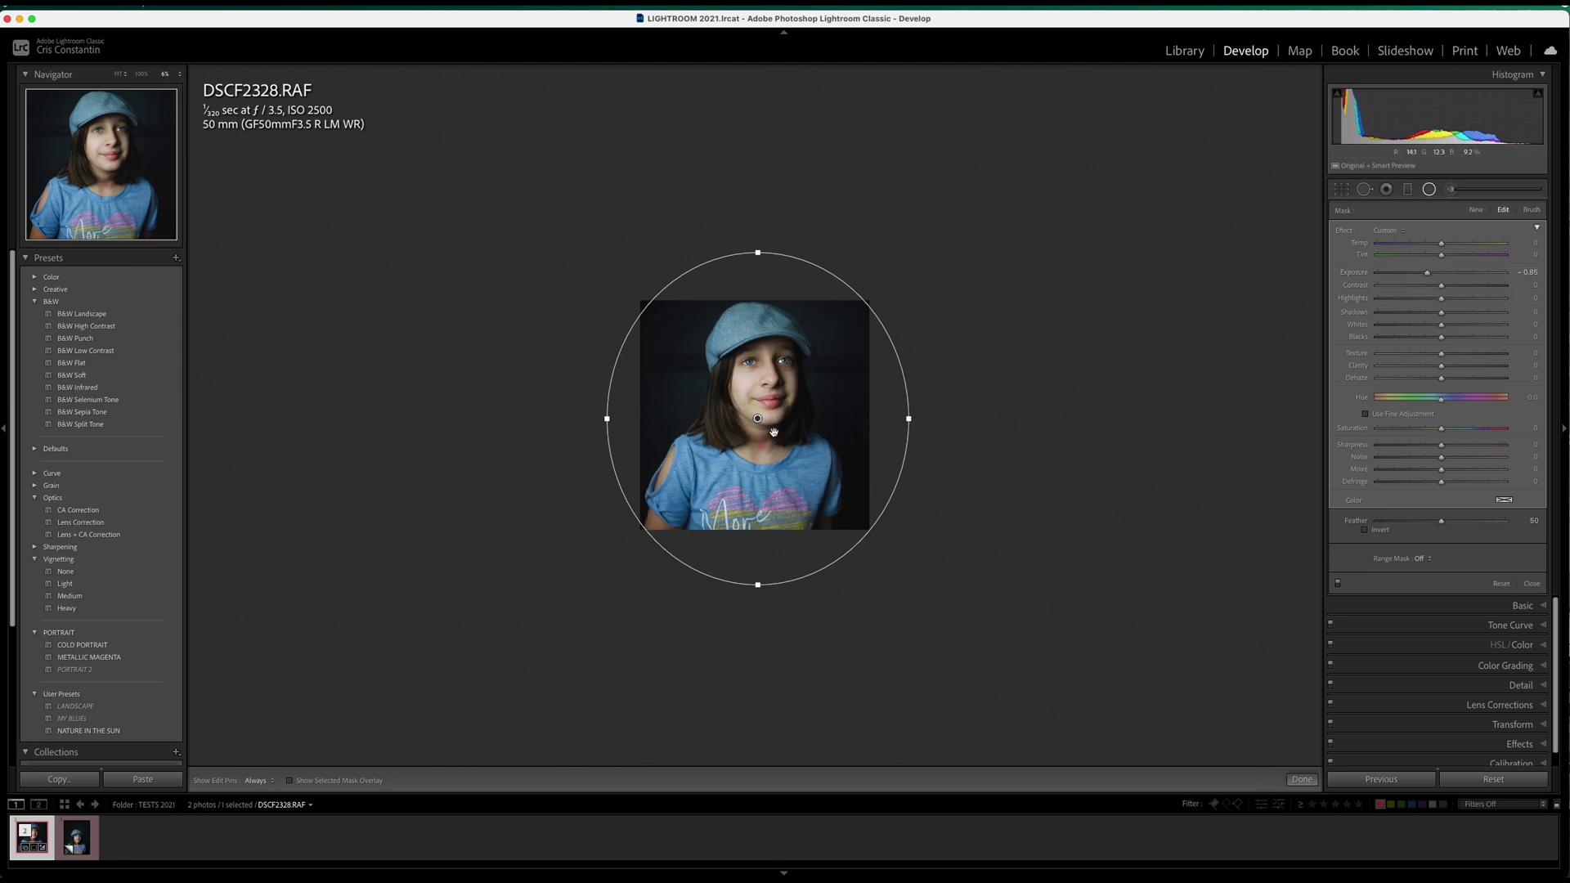
left_click(167, 74)
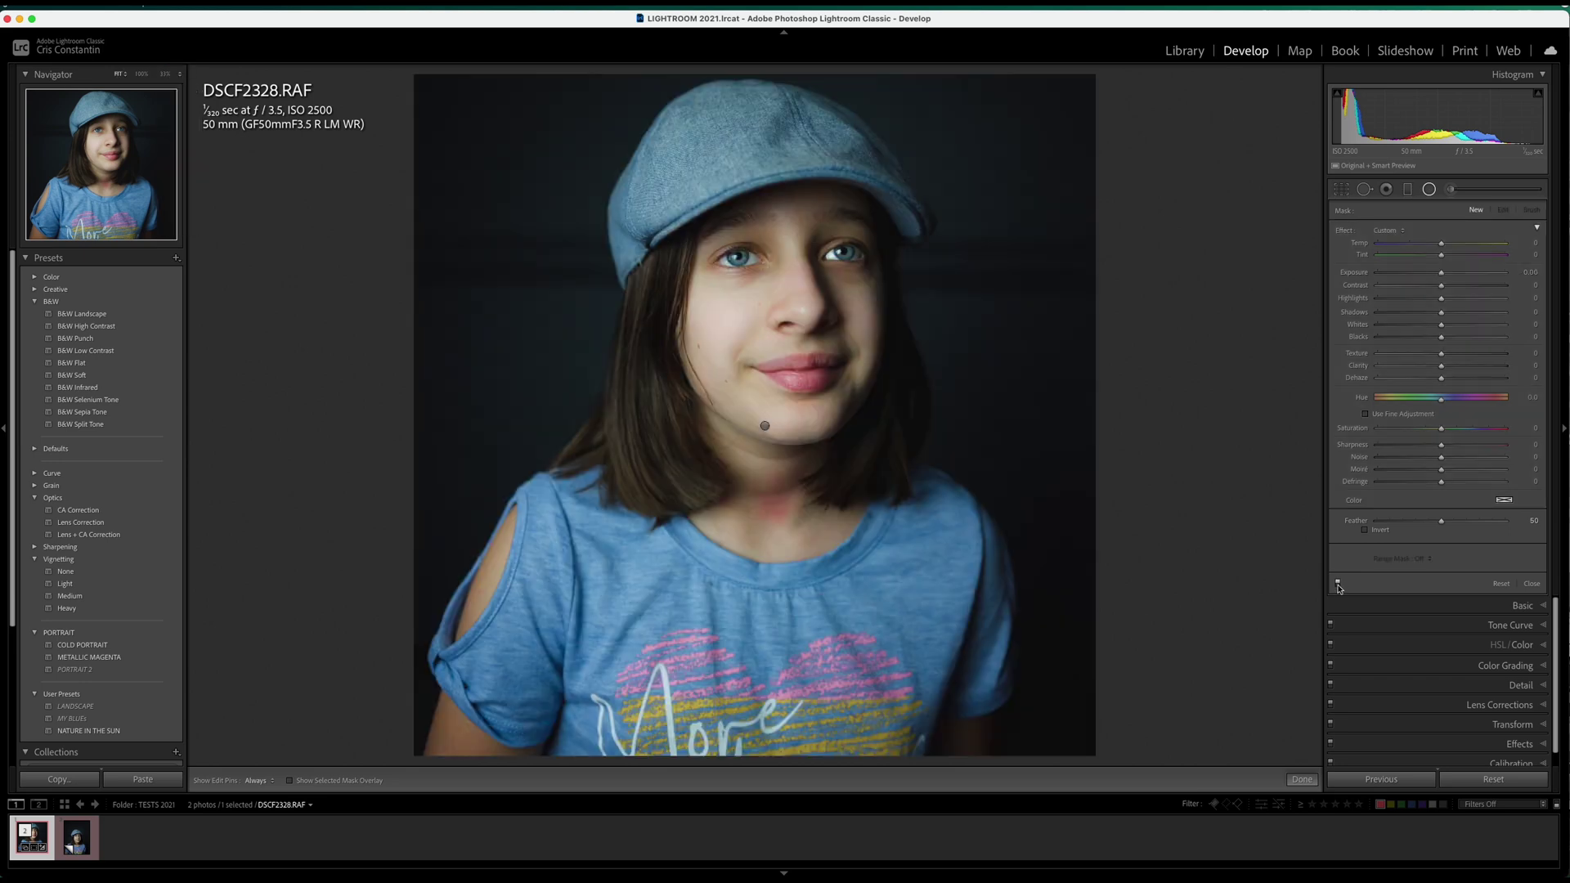
left_click(1338, 583)
left_click(1338, 583)
left_click(1338, 583)
left_click(1337, 583)
left_click(1338, 584)
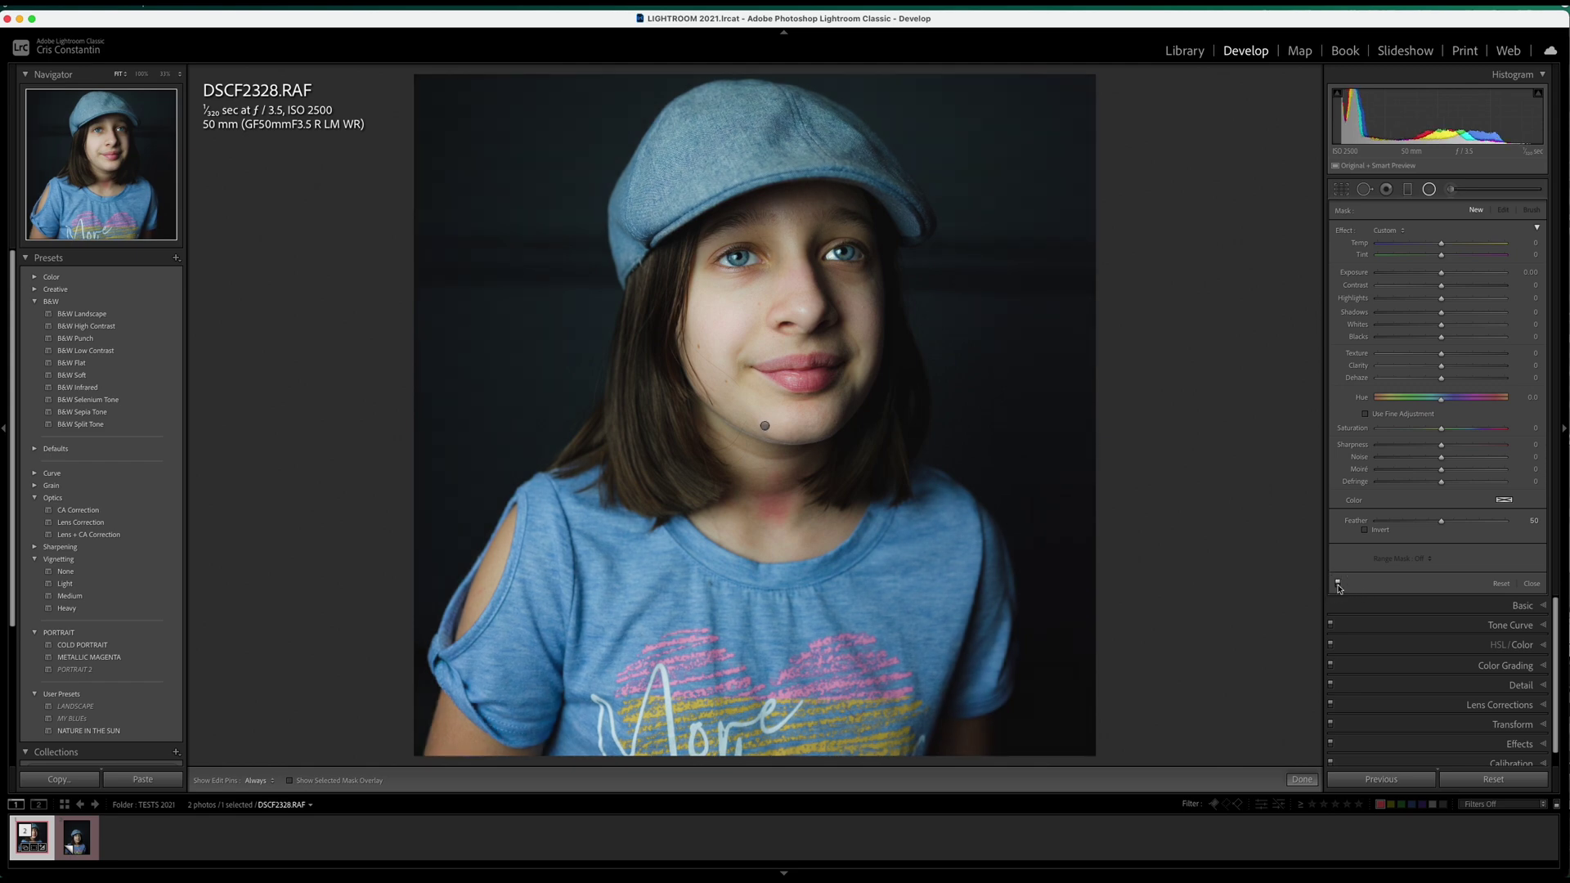
left_click(1338, 584)
left_click(1337, 584)
left_click(1338, 583)
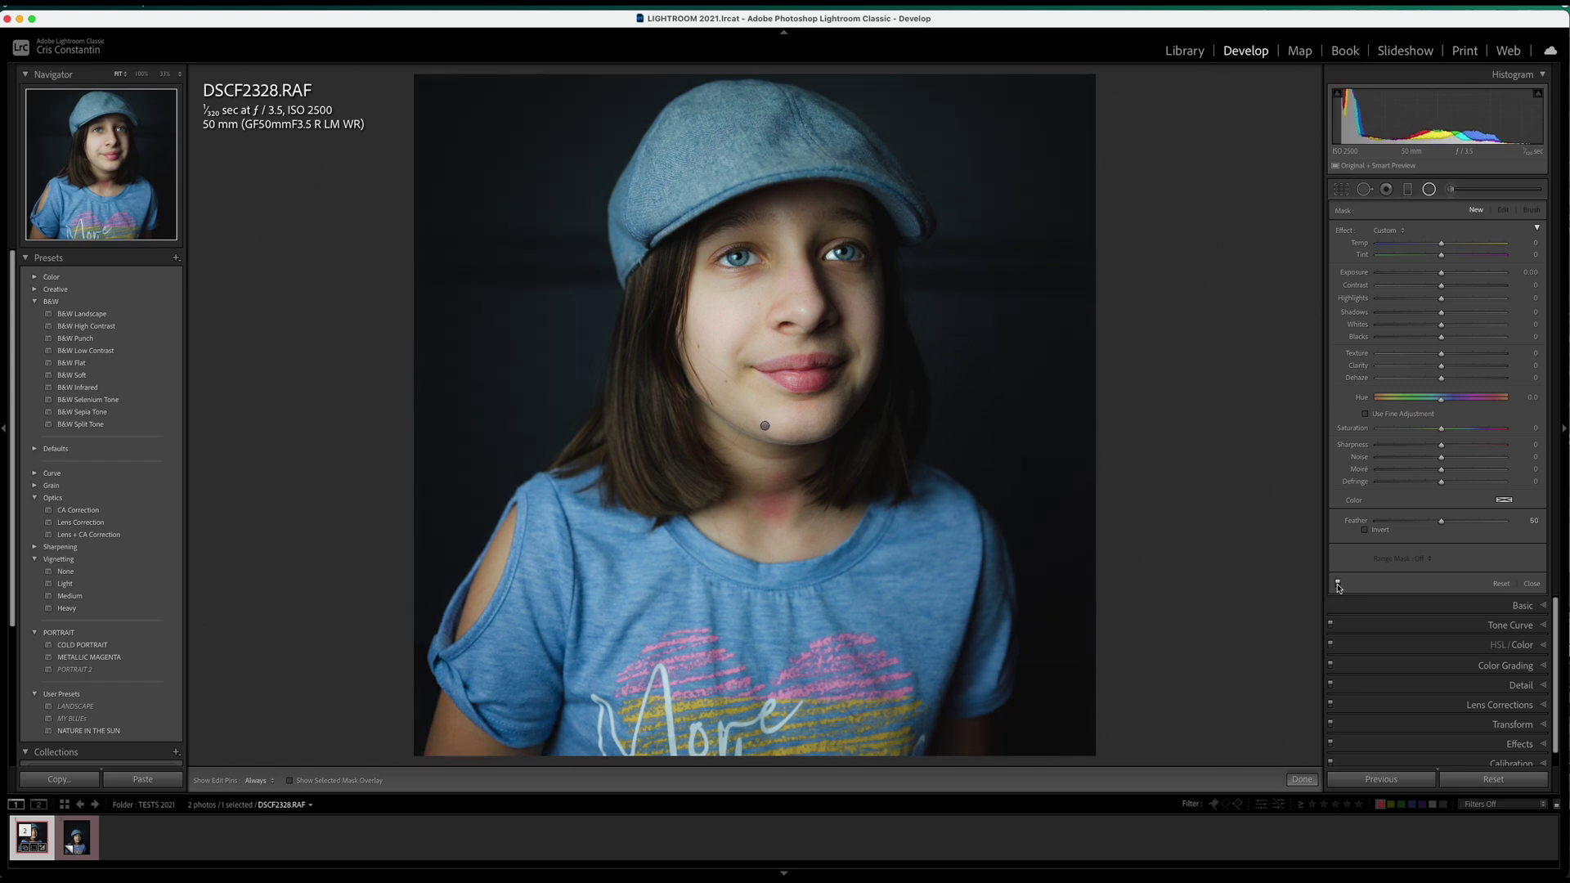
left_click(1338, 584)
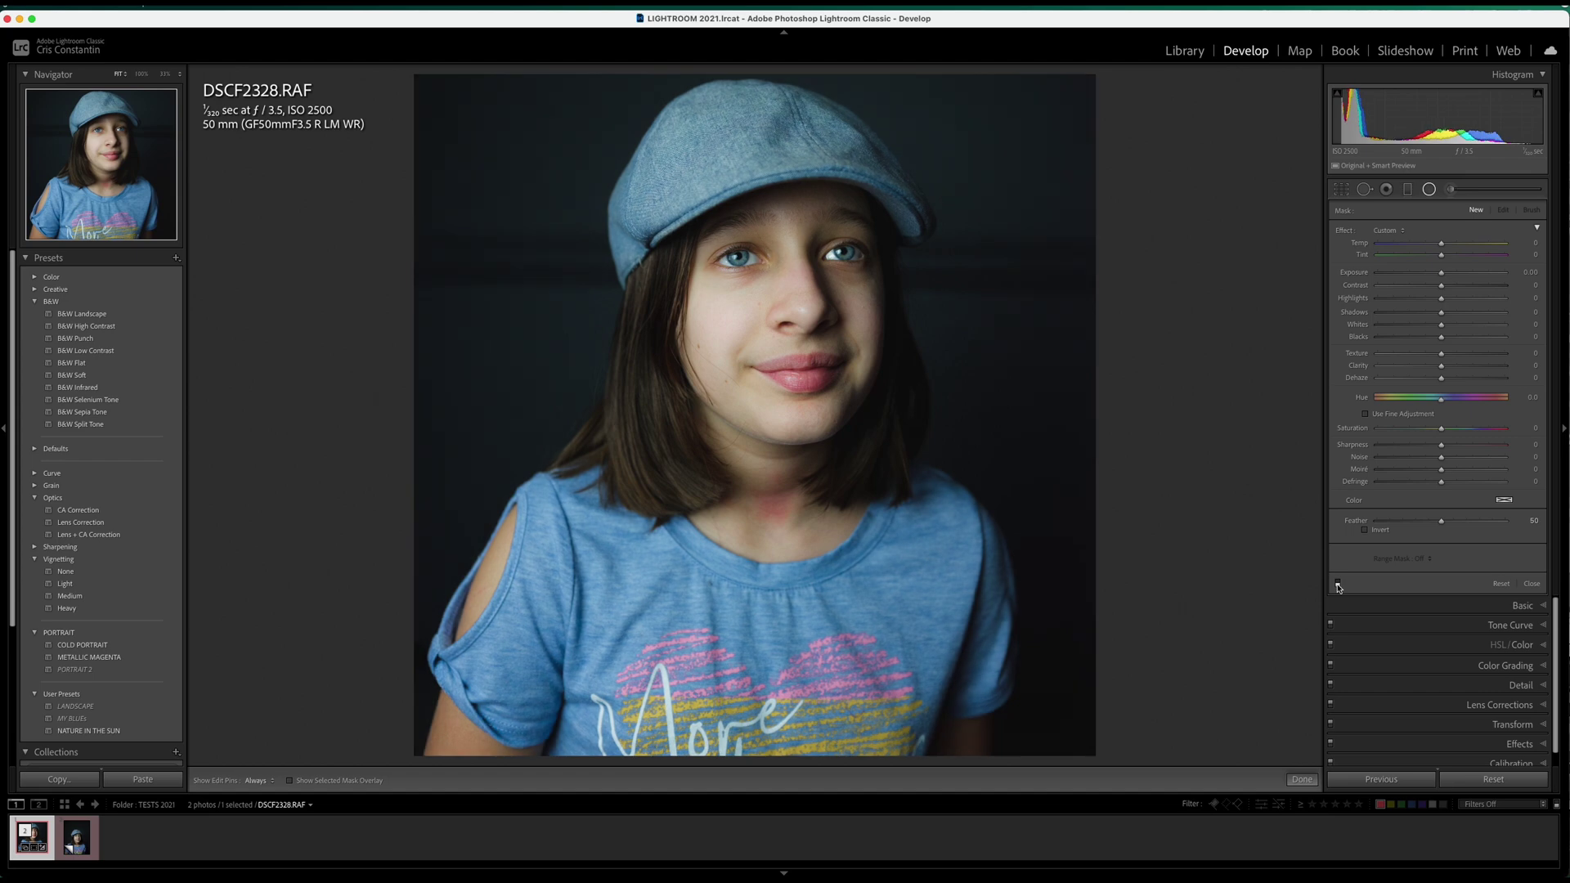
left_click(1337, 584)
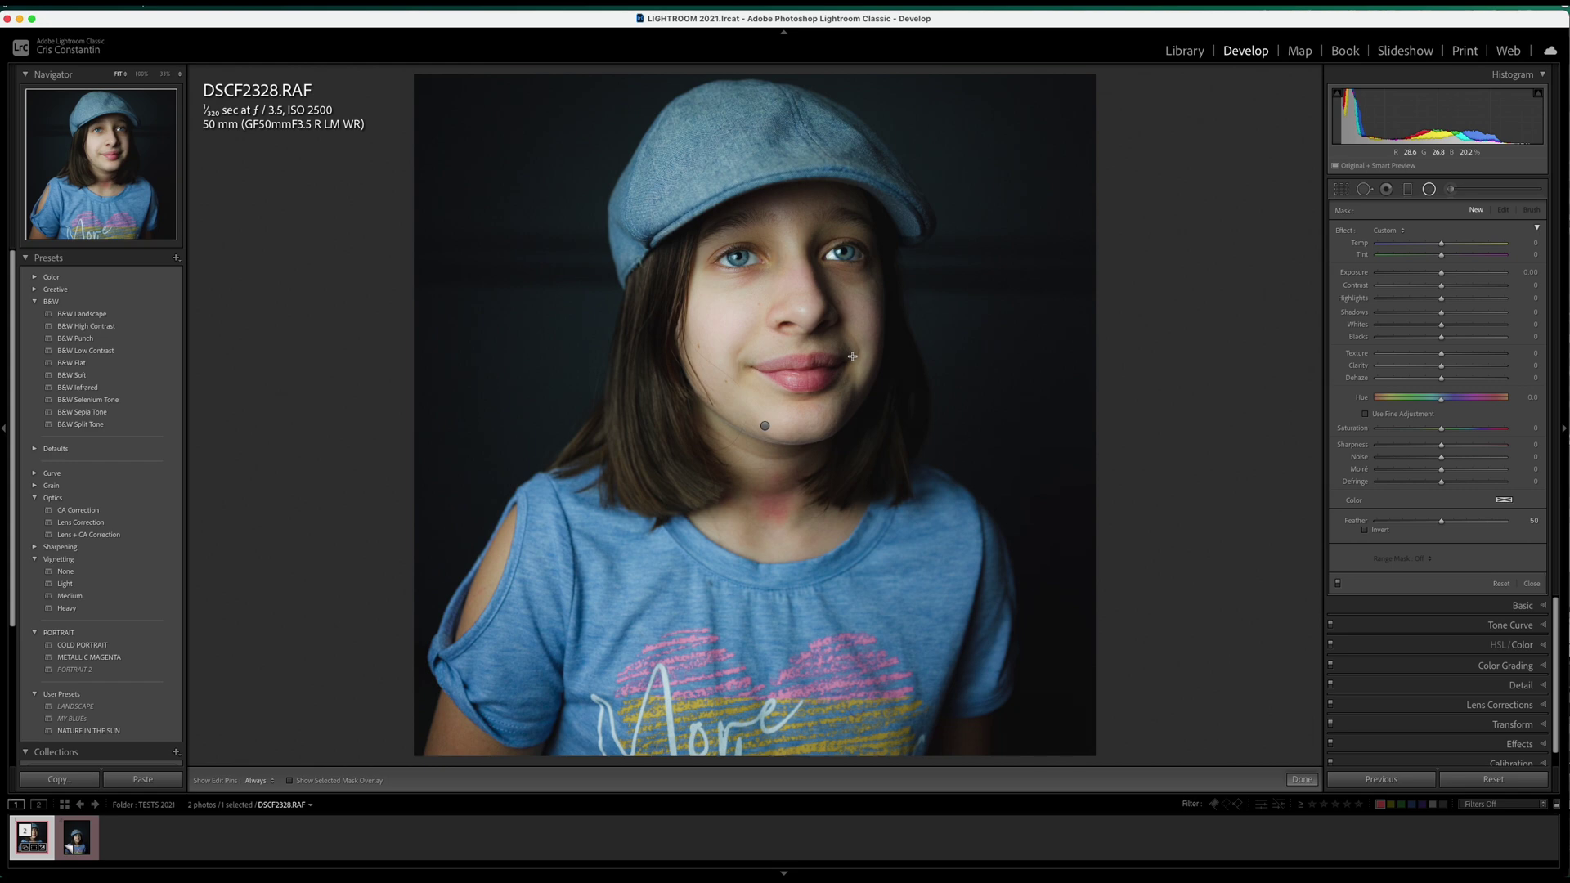
key("Right")
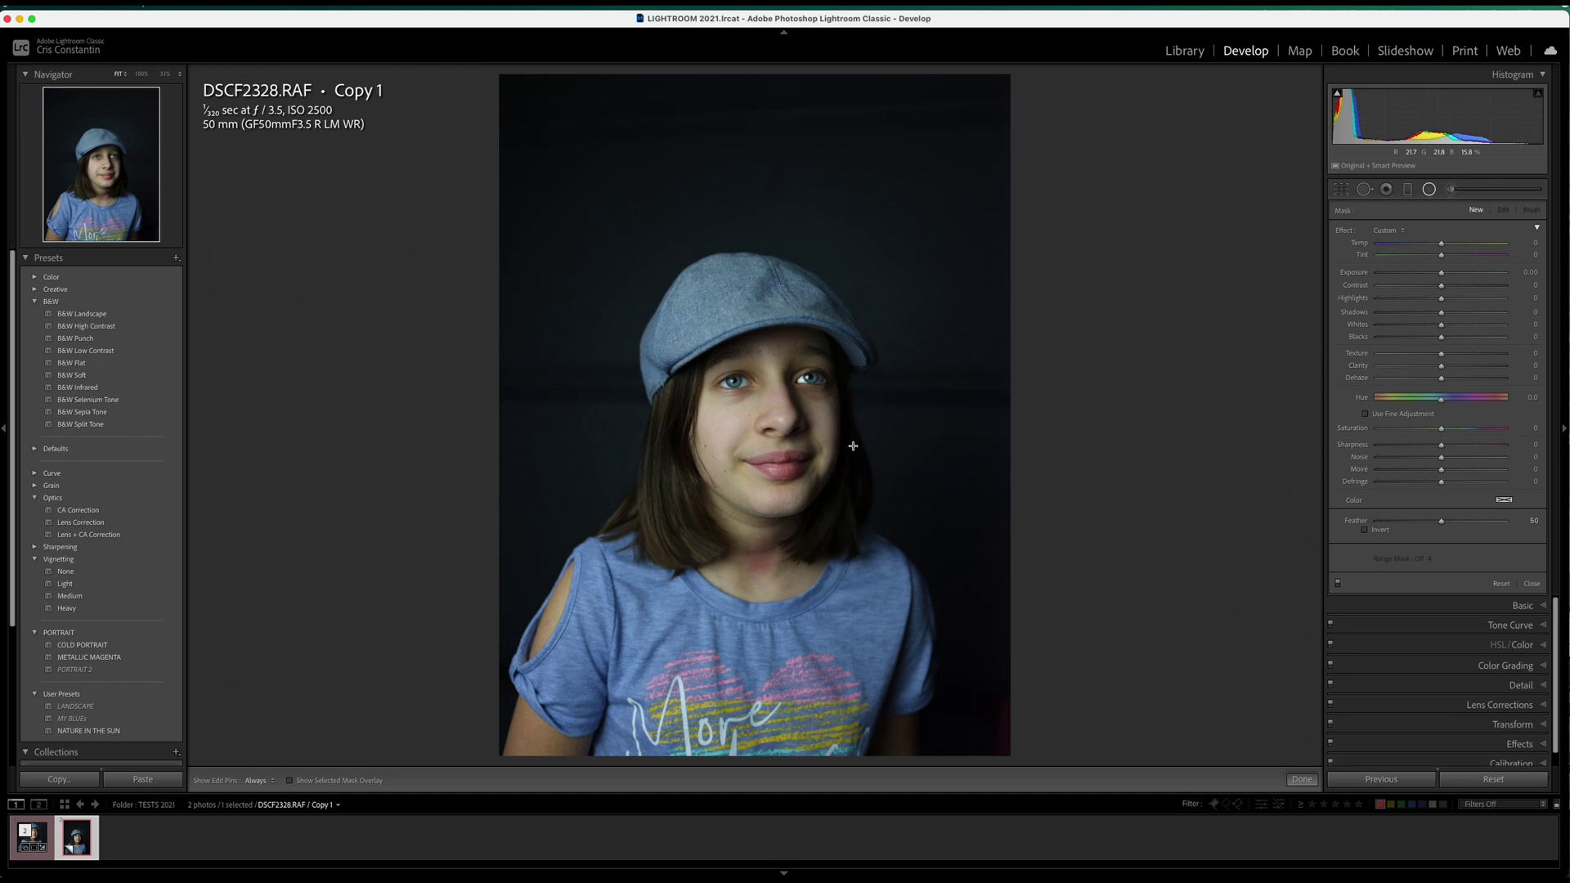
left_click(49, 834)
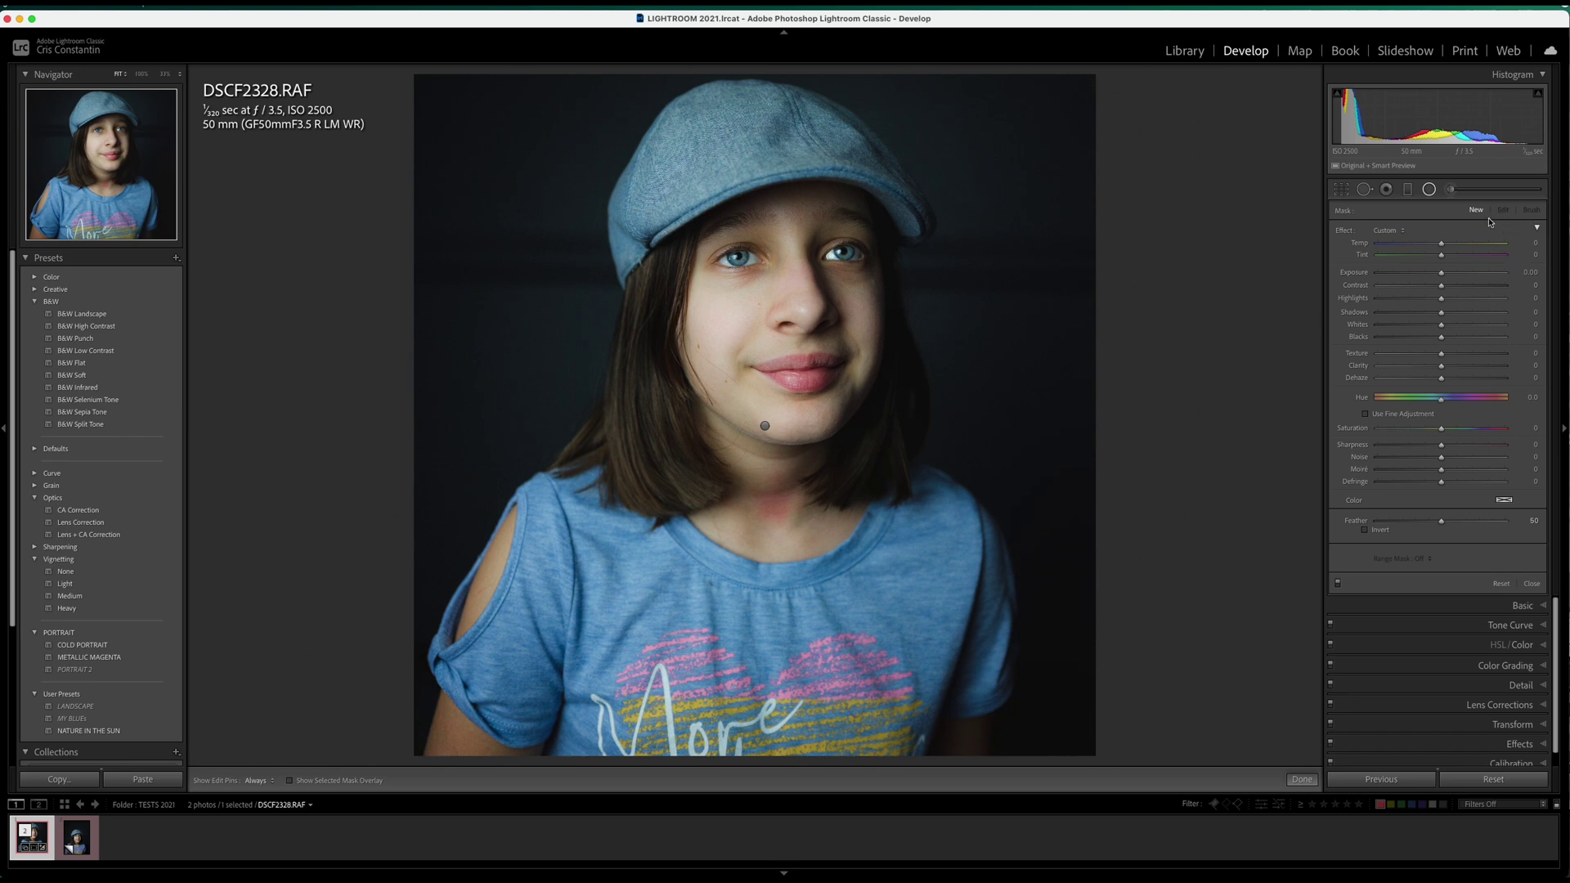
- Exit the radial filter, try Black & White, revert to Color, and compare both filmstrip copies
key("shift+m")
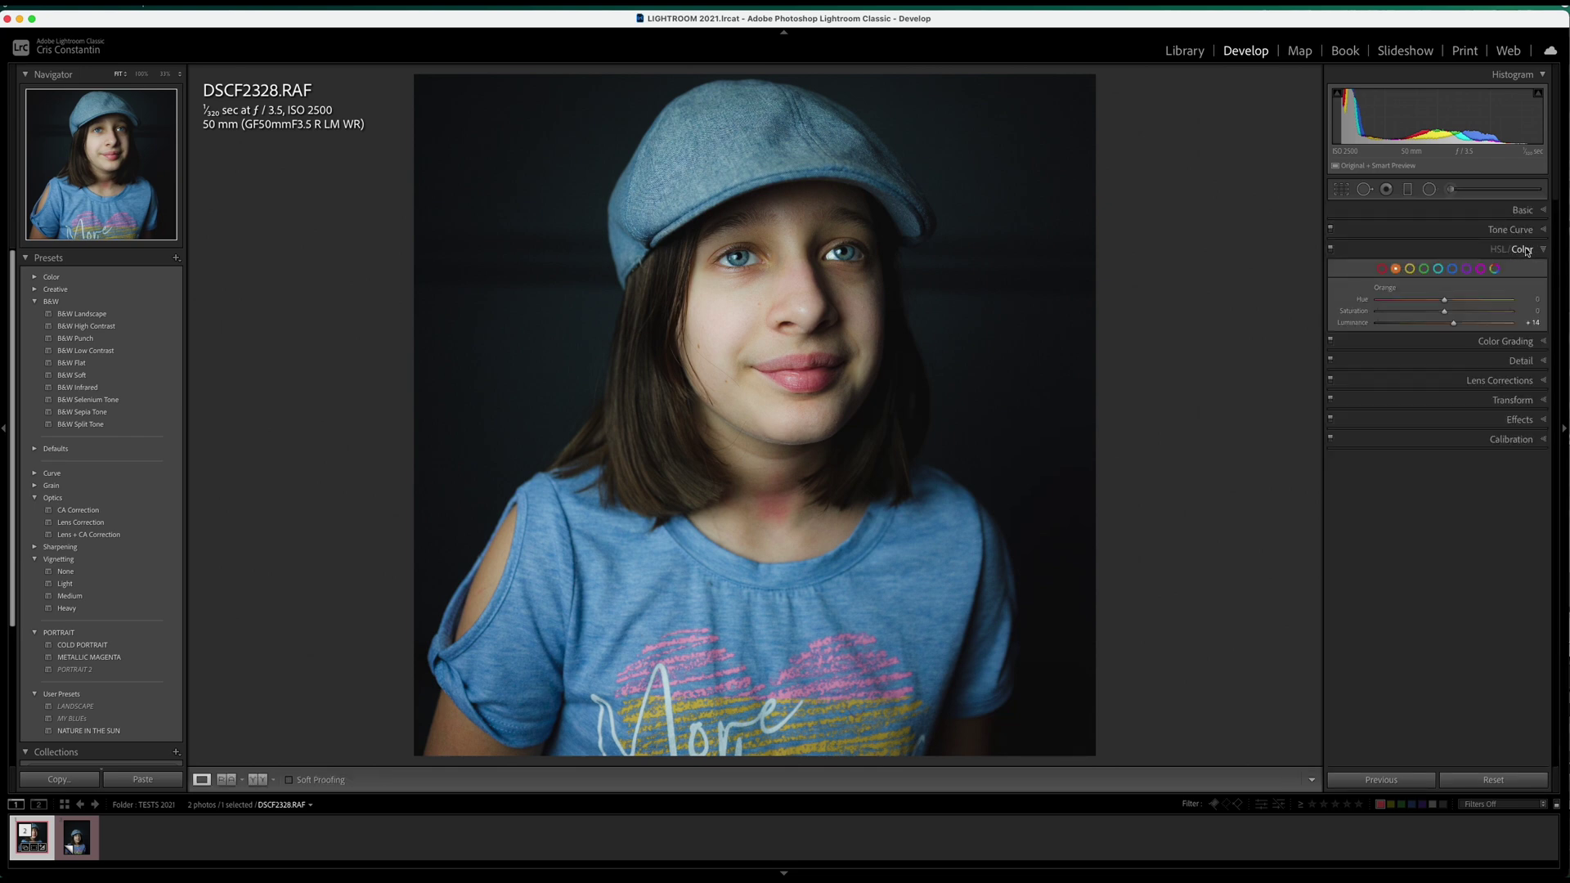
left_click(1522, 210)
left_click(1532, 230)
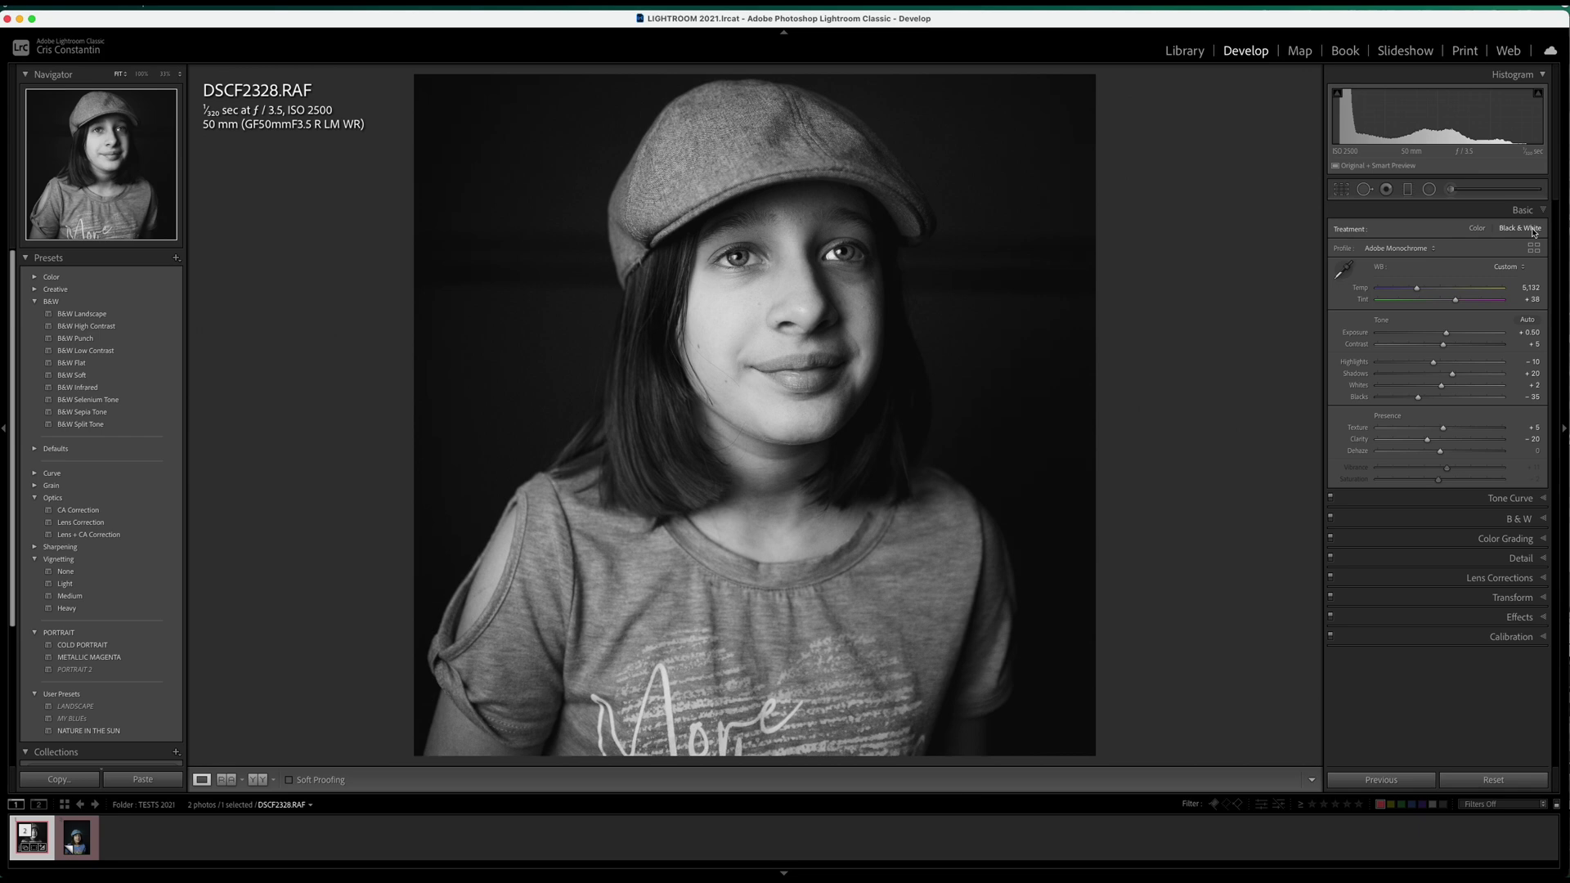
left_click(1476, 228)
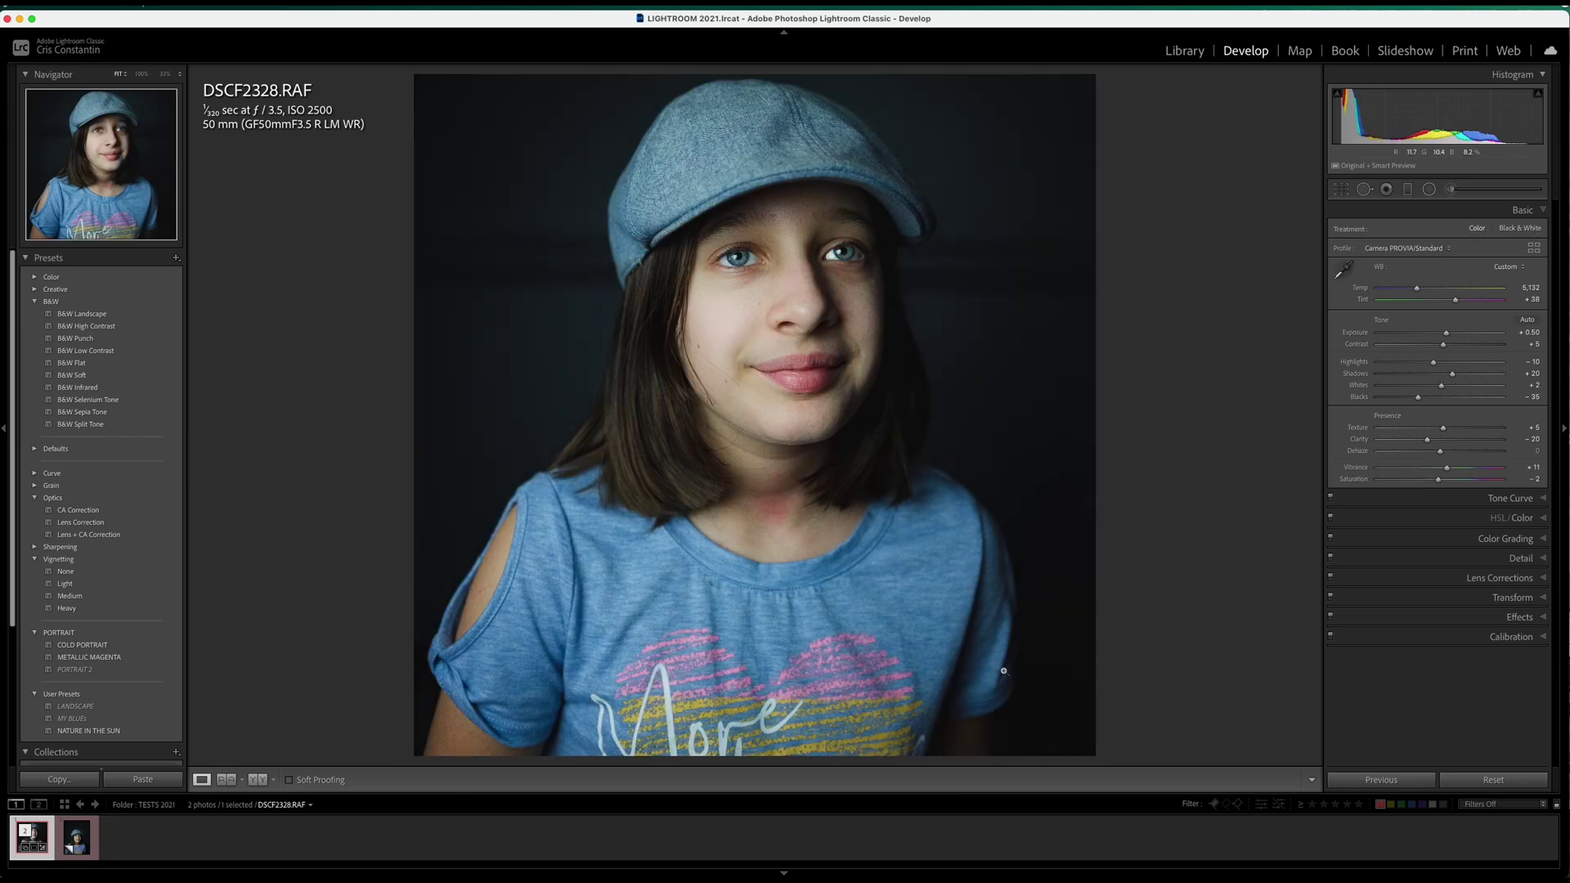
left_click(82, 844)
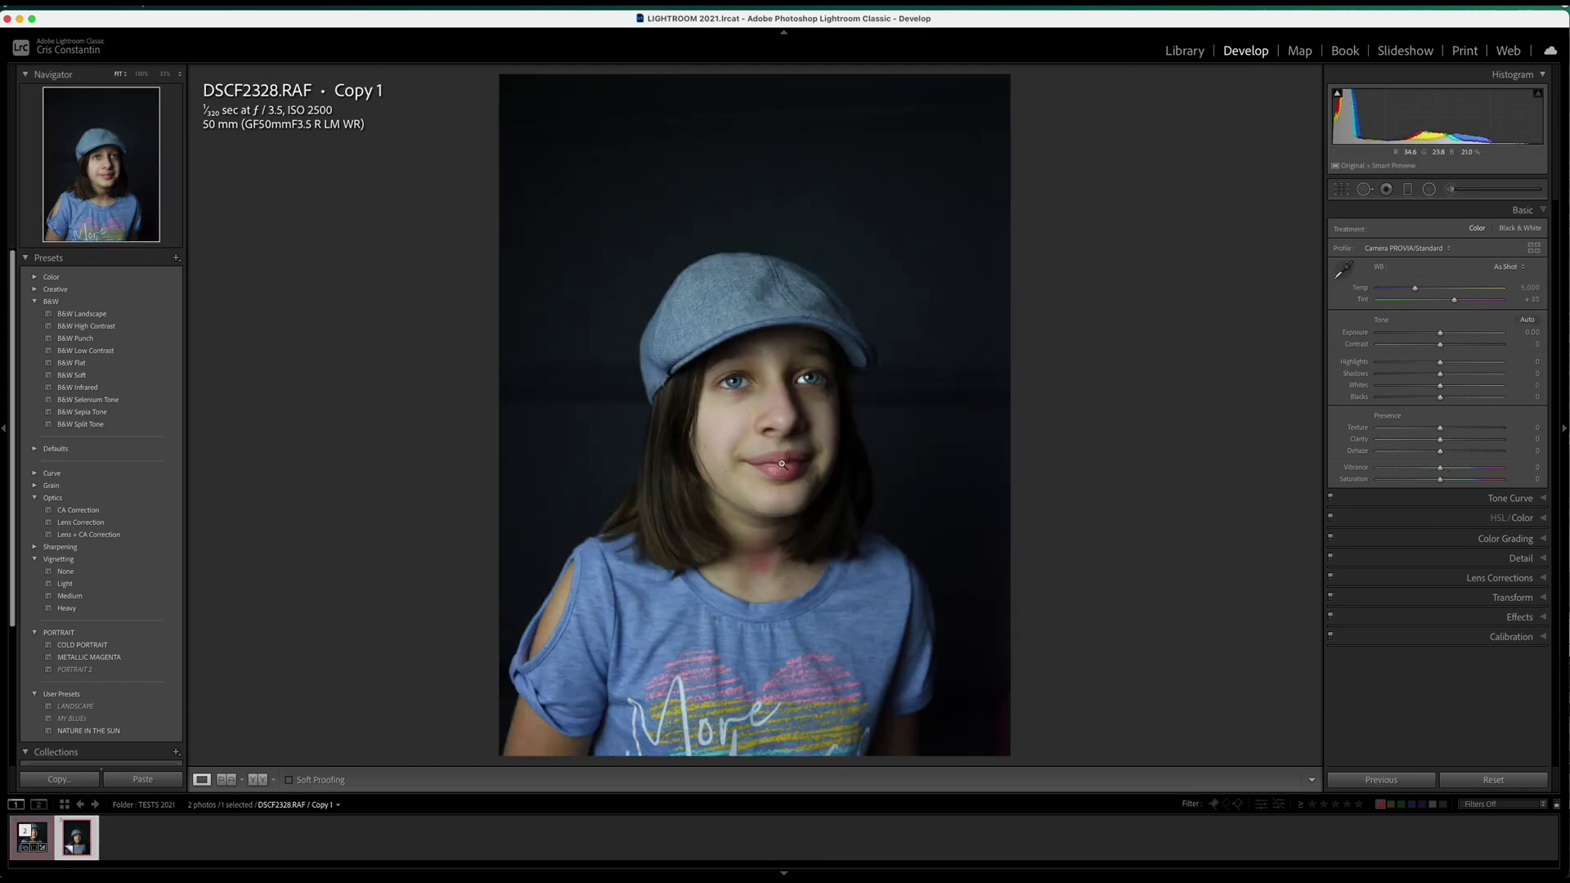
left_click(39, 842)
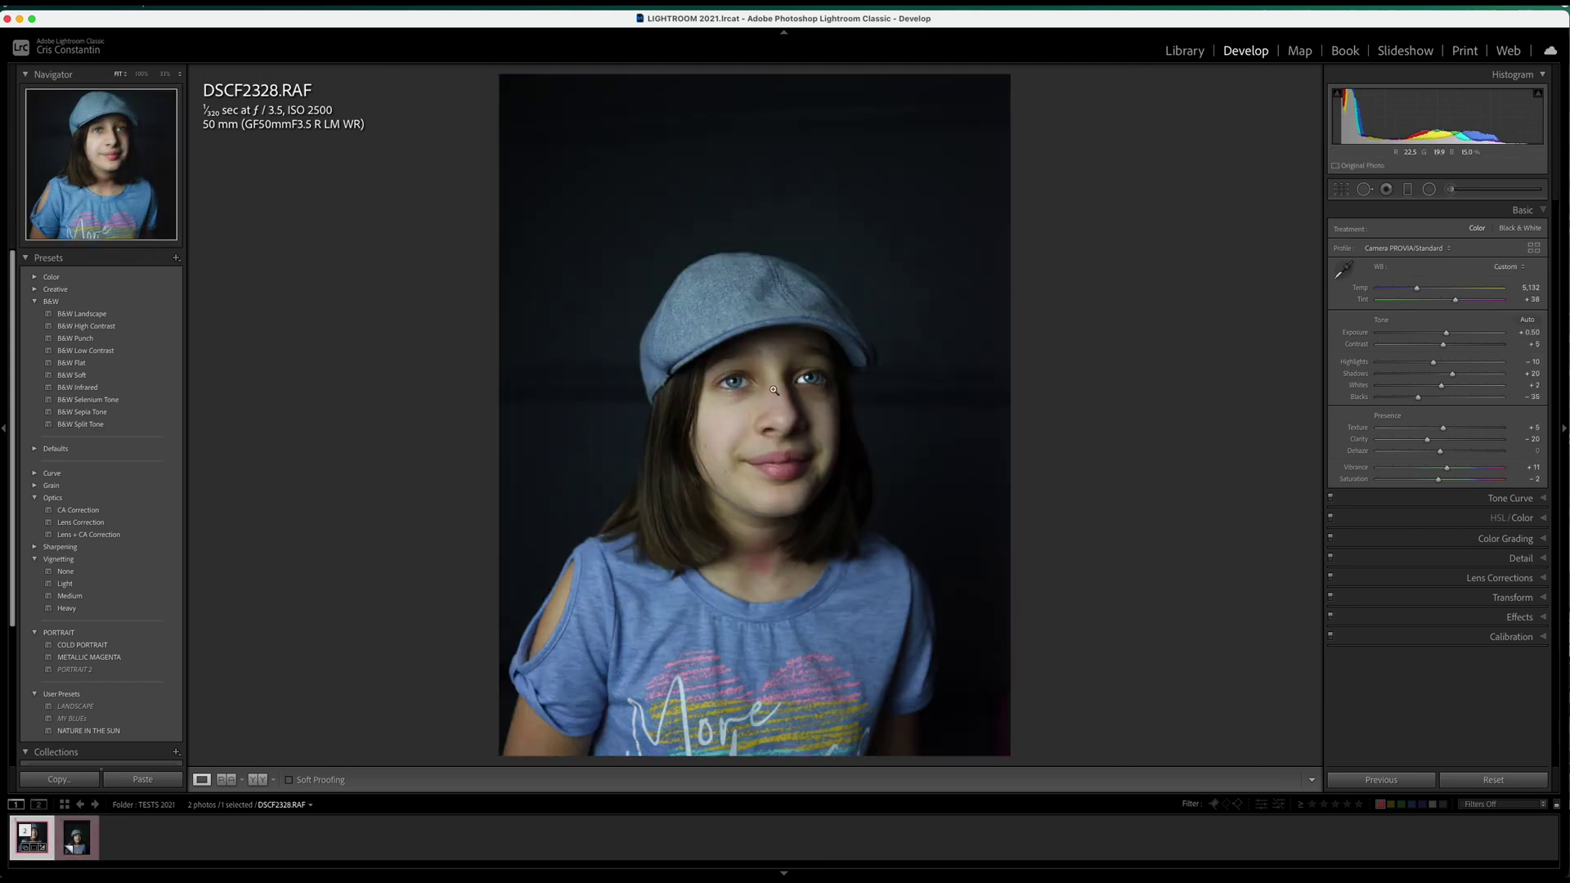
- Copy DSCF2328.RAF's develop settings, excluding the Color adjustments
right_click(831, 268)
mouse_move(913, 278)
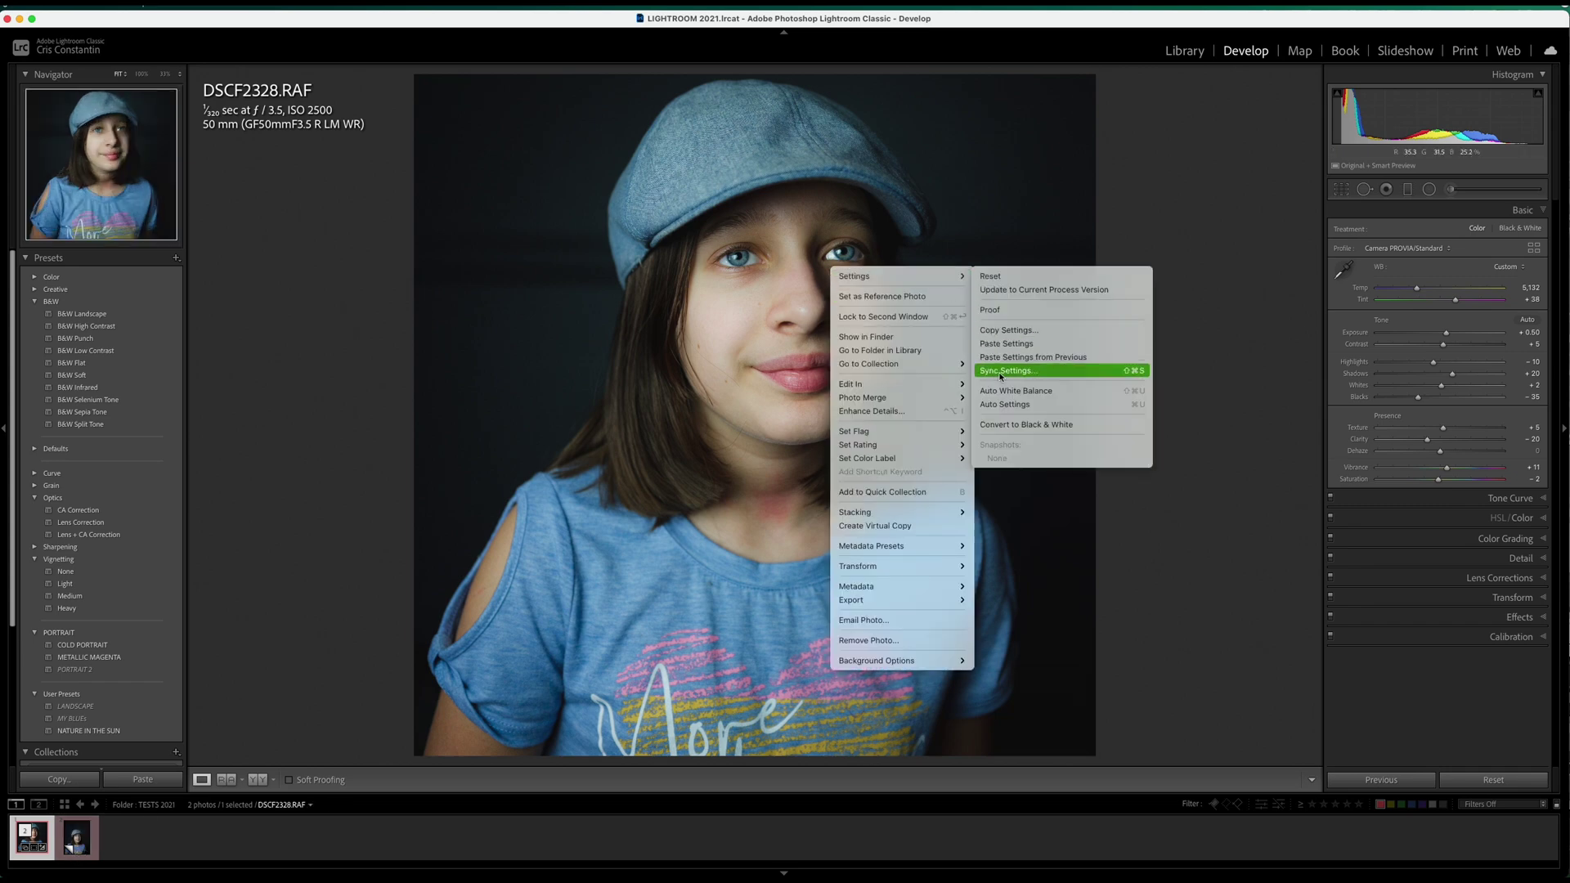
left_click(1022, 327)
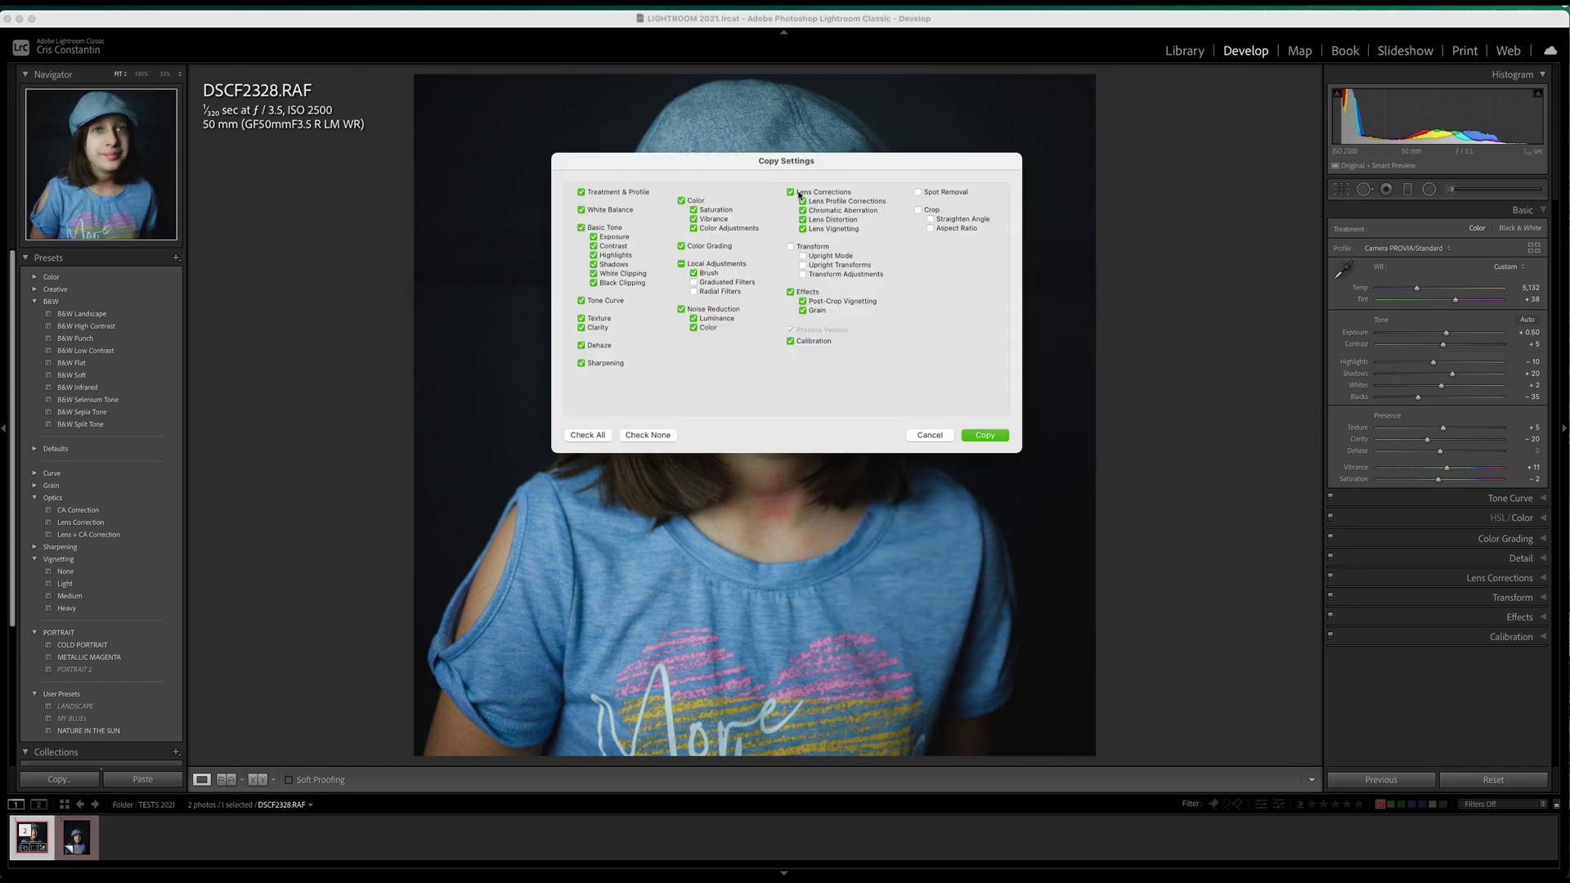
left_click(681, 200)
left_click(984, 435)
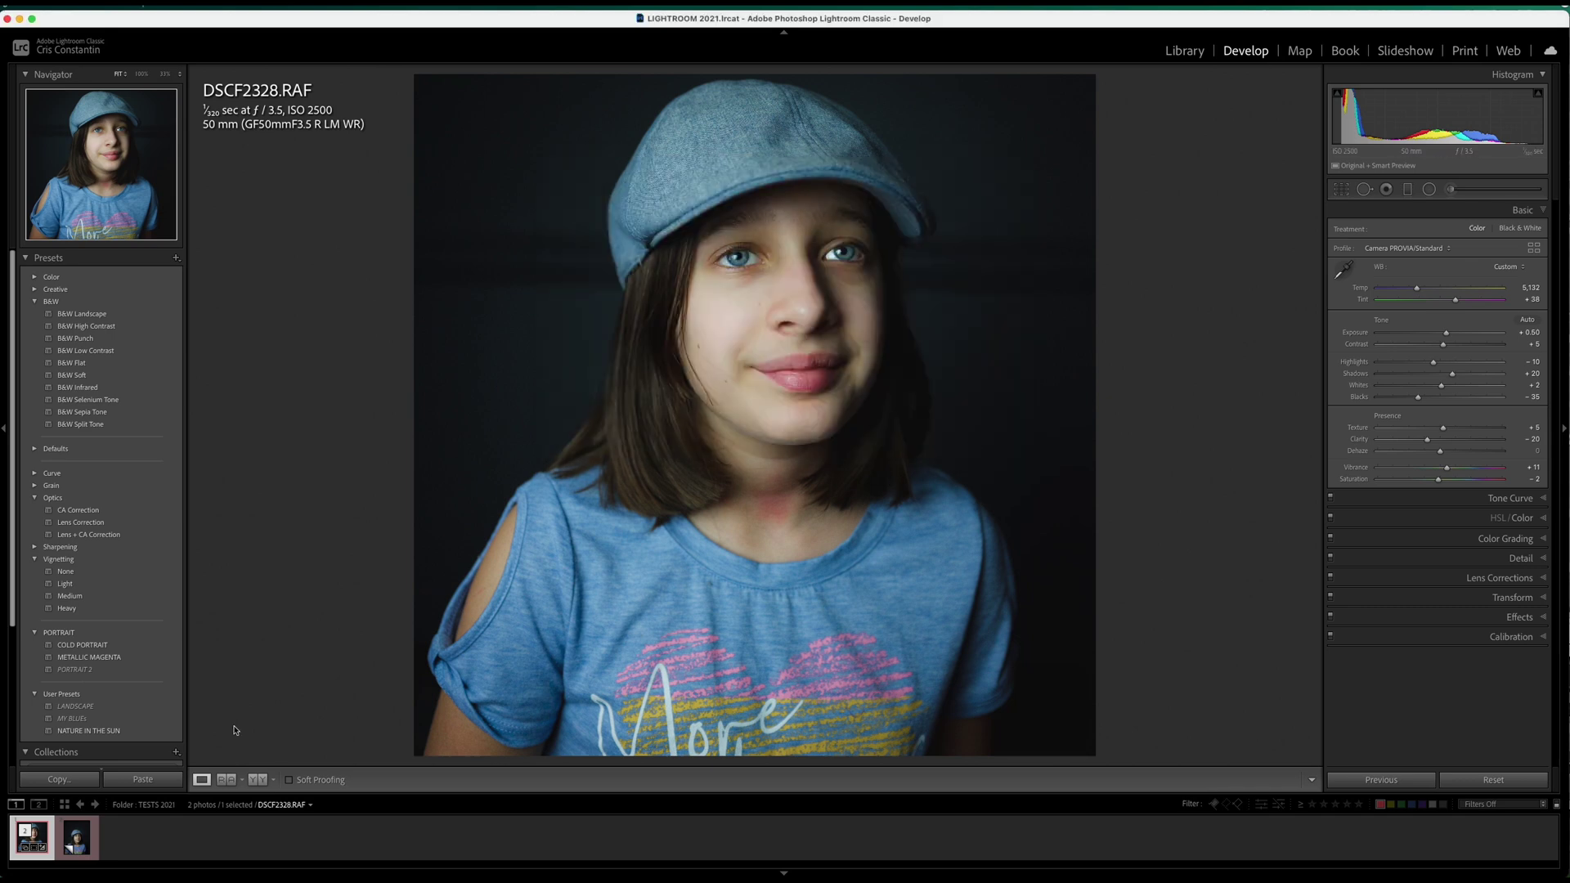
- Paste the original portrait's copied develop settings onto Copy 1
left_click(90, 842)
right_click(753, 339)
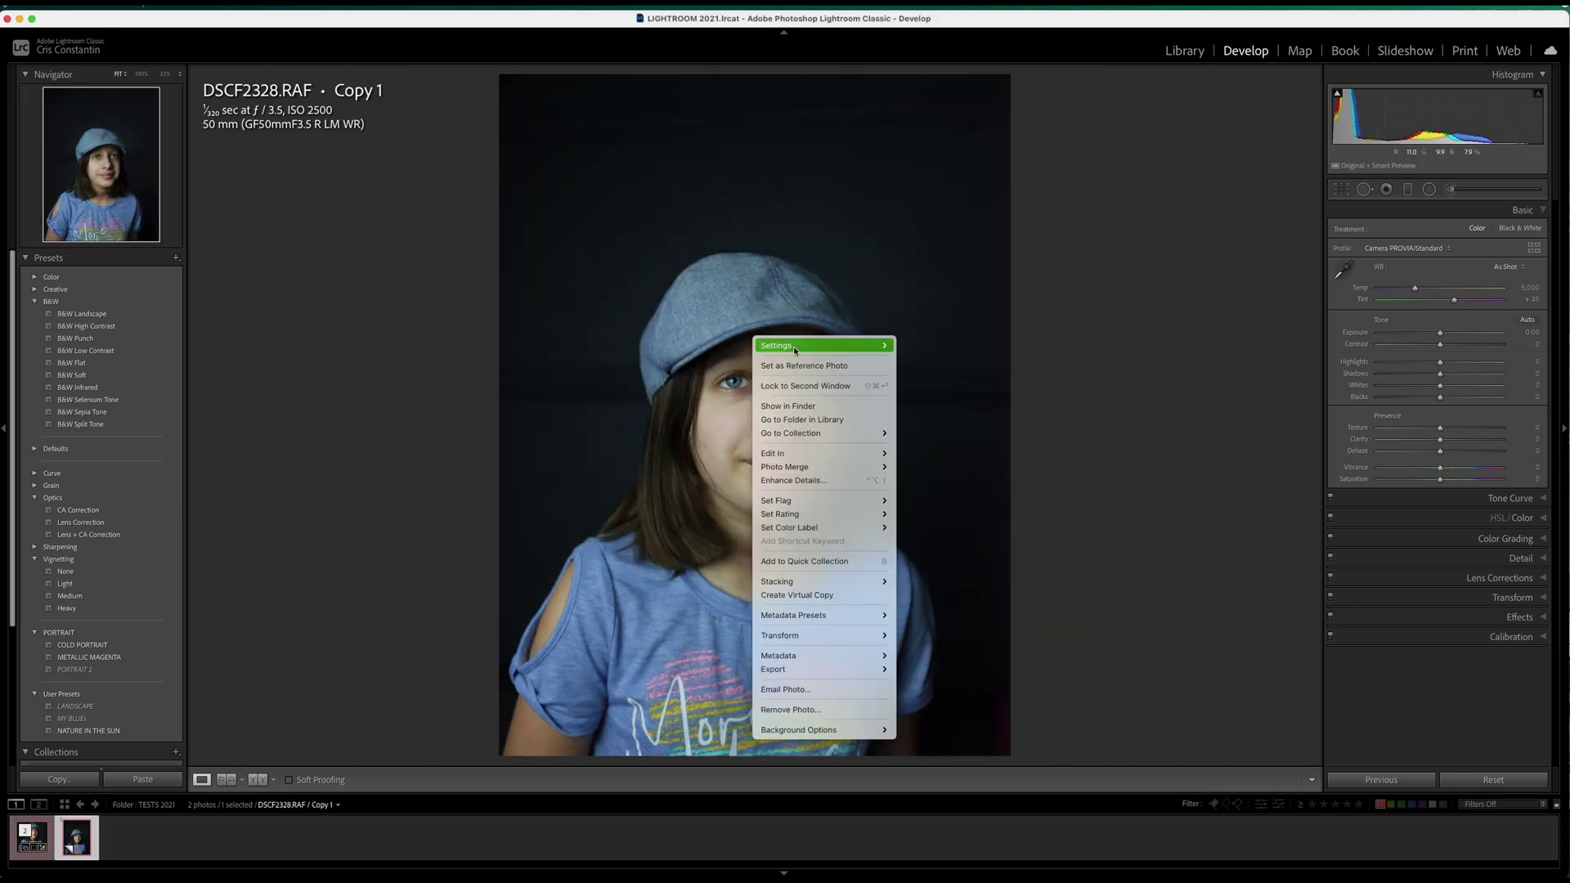
mouse_move(826, 345)
left_click(924, 413)
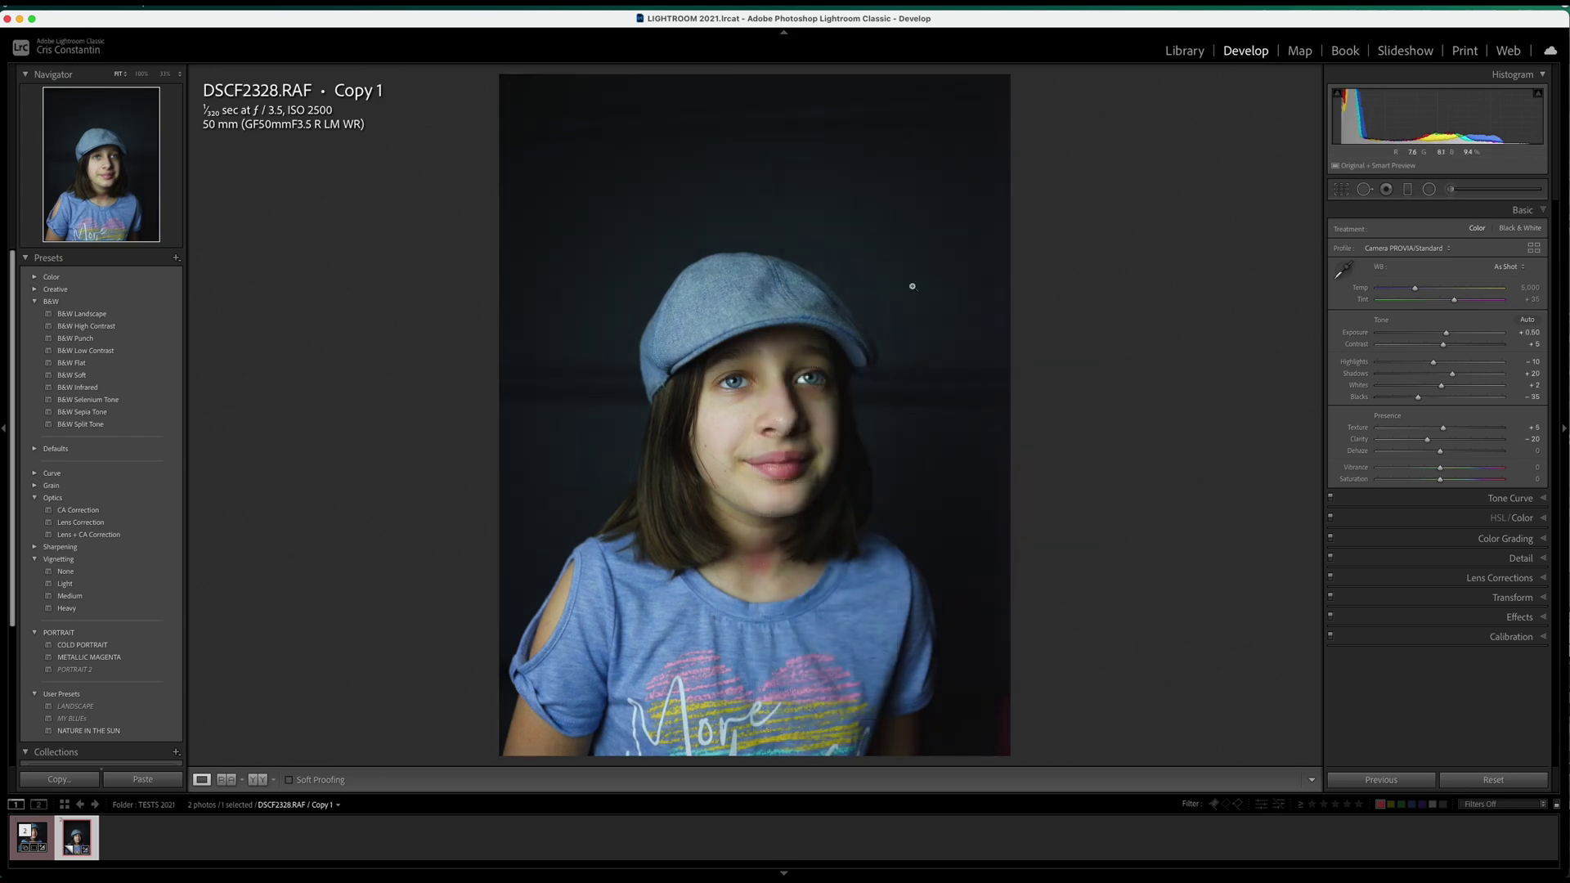
- Give Copy 1 a Black & White treatment and check detail on the eyes
left_click(1519, 228)
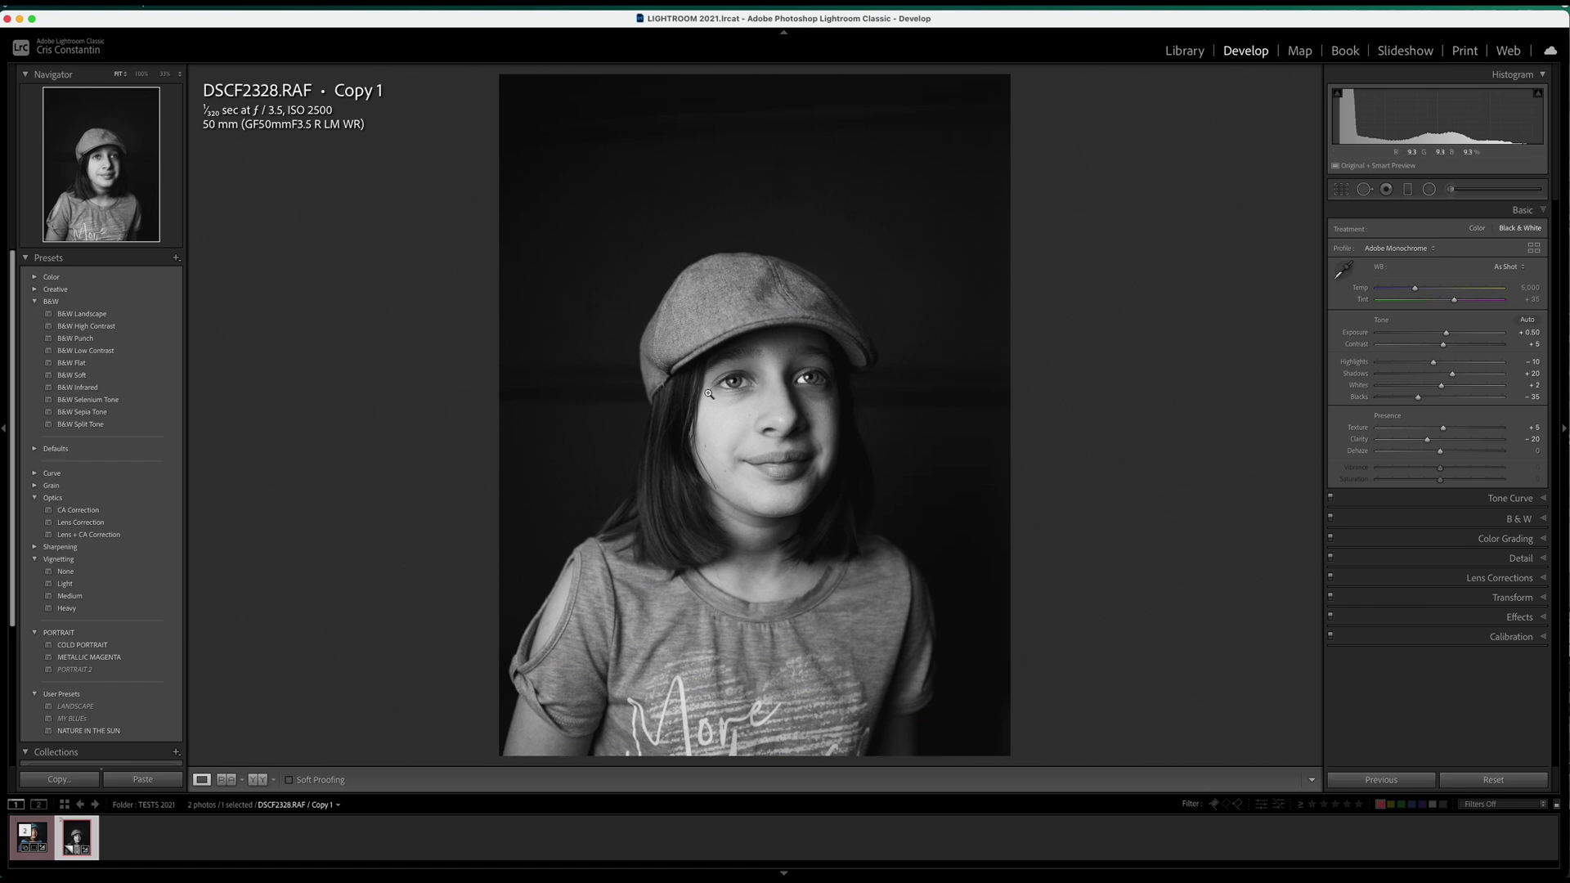
left_click(805, 380)
left_click(805, 380)
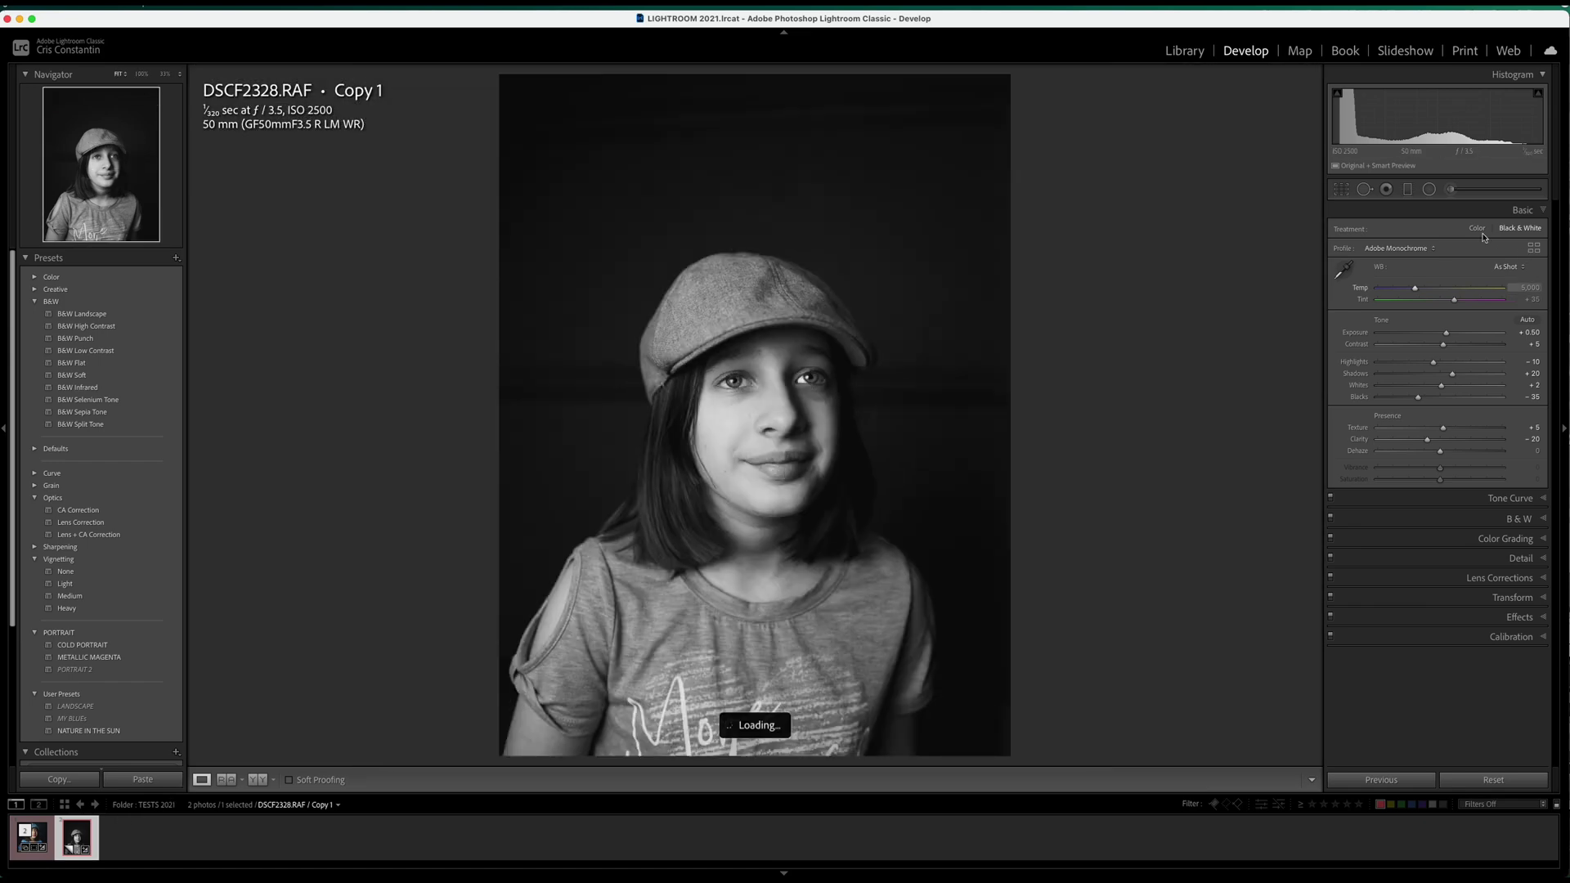
- Crop Copy 1 to a 1x1 square, shifting the photo up and tightening the frame slightly
left_click(1340, 188)
left_click(1512, 231)
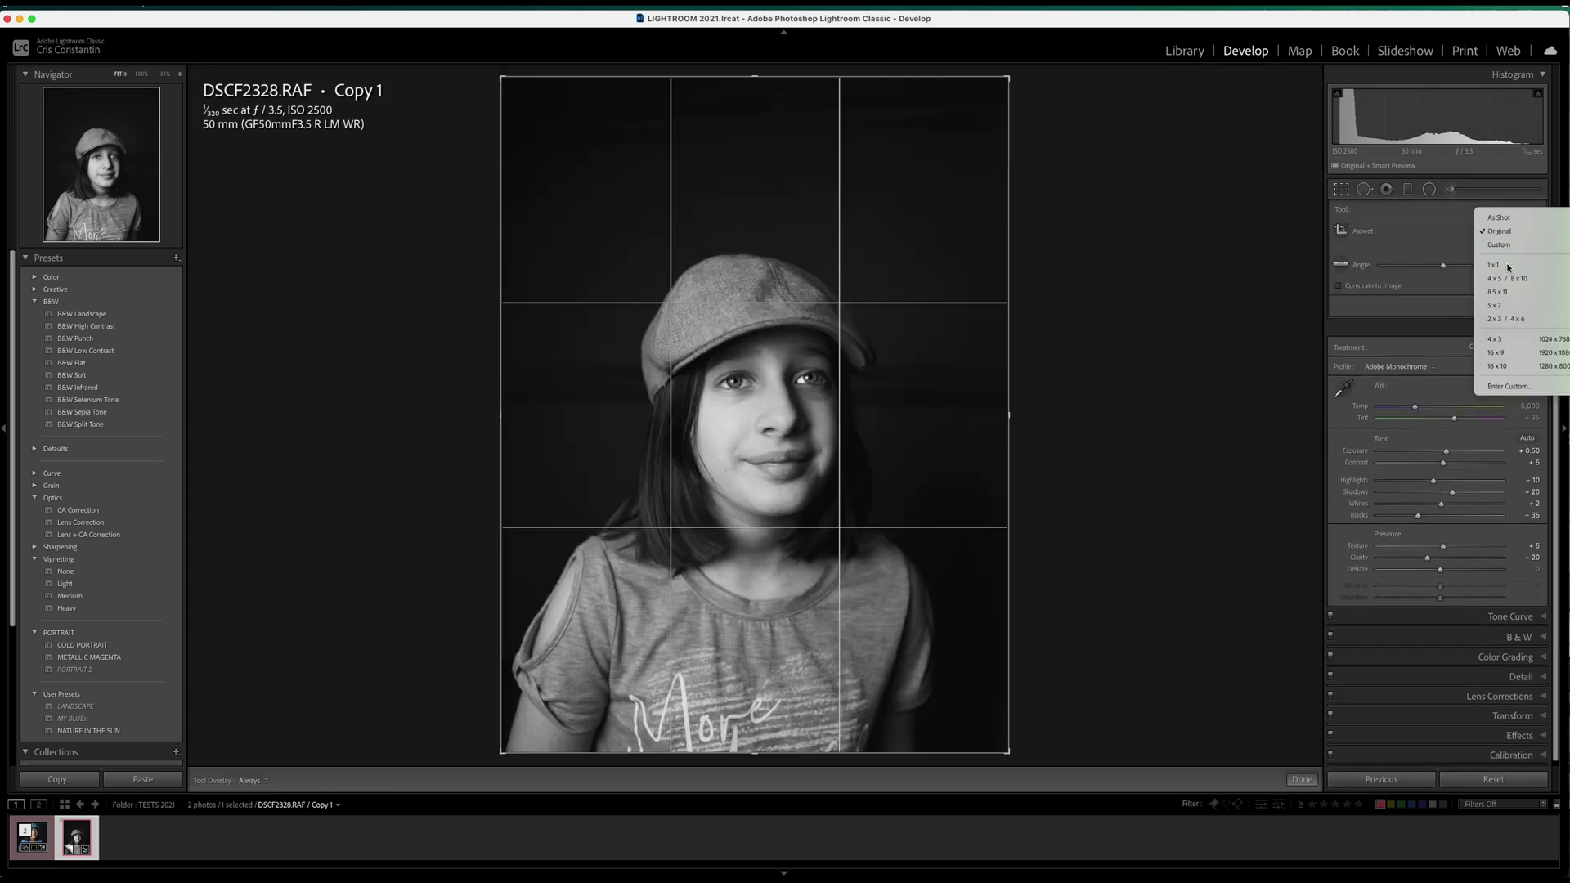
left_click(1509, 263)
left_click_drag(932, 228, 918, 161)
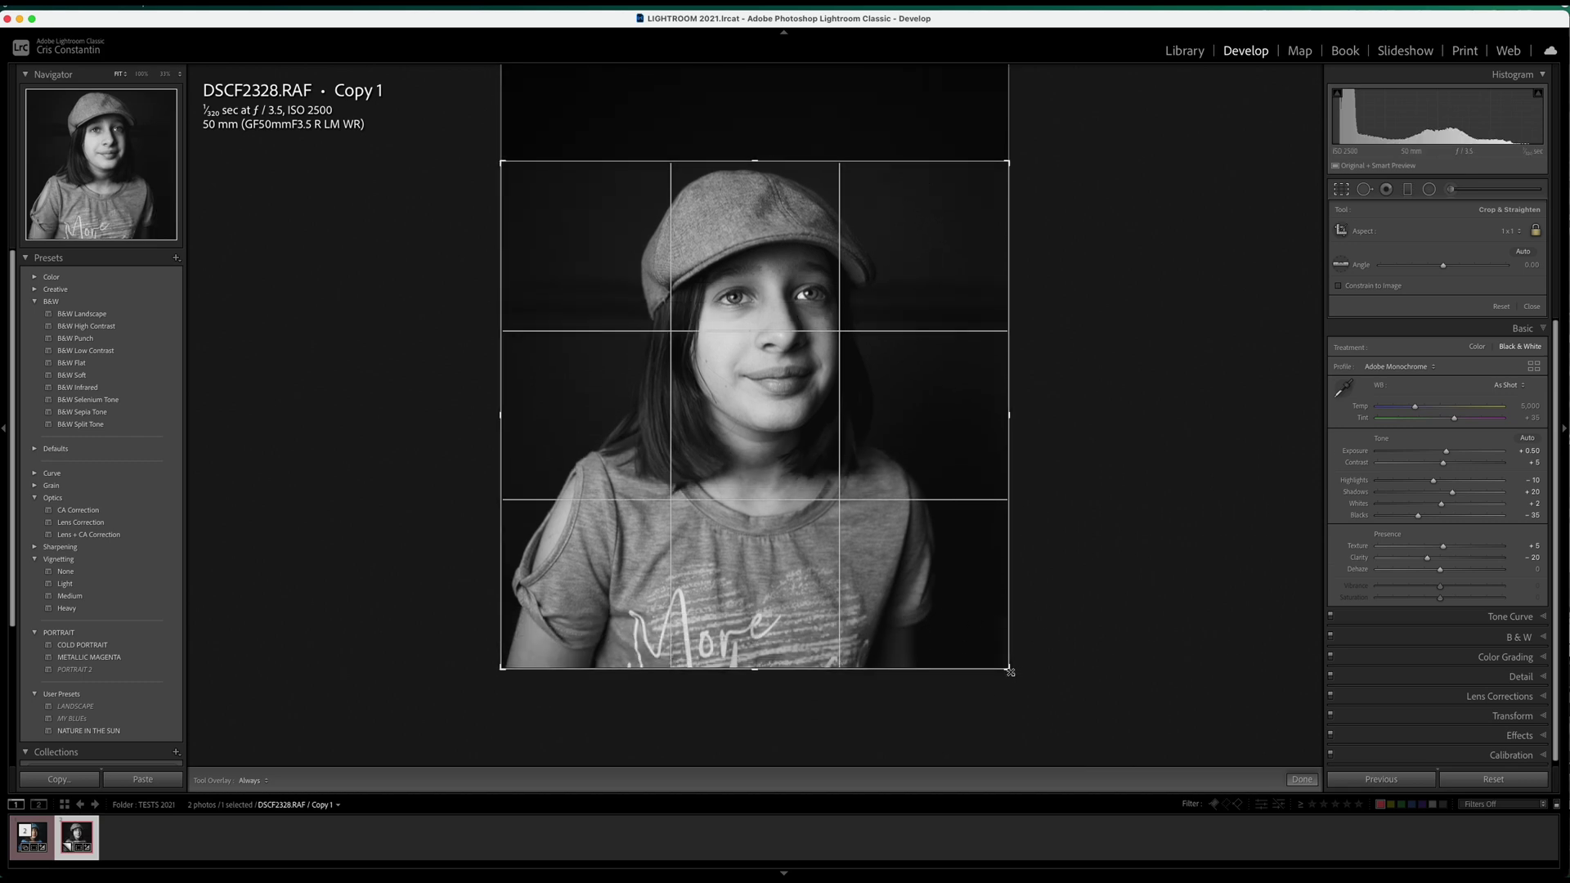
left_click_drag(1008, 669, 1003, 667)
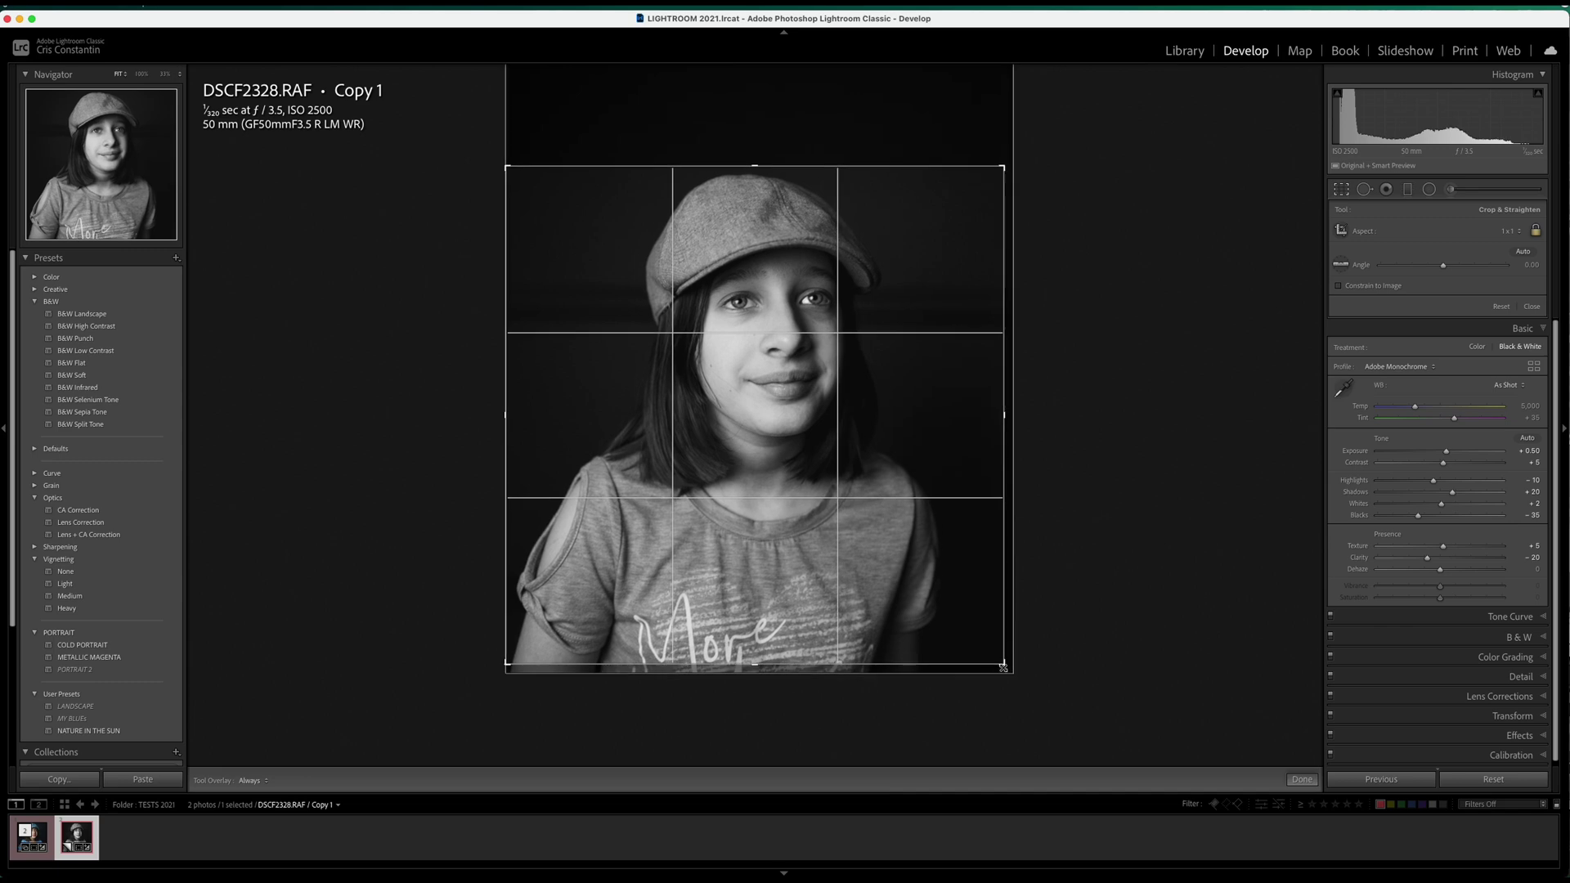
key("Return")
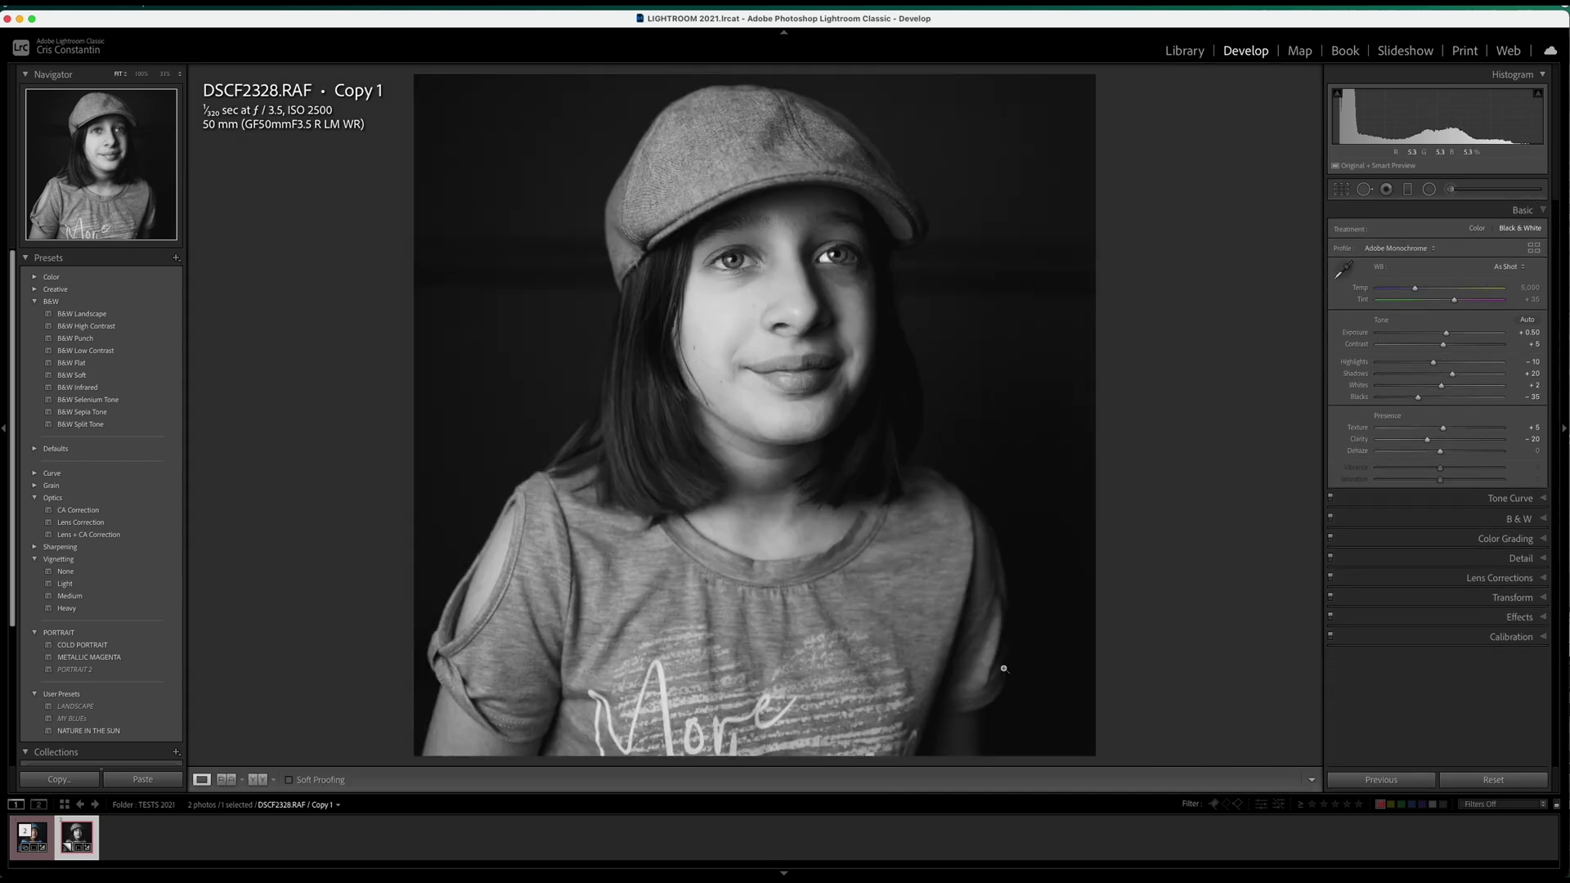
- Set Copy 1's B&W mix to Red −13, Orange +10, Yellow +4, Aqua +38, Blue +22
left_click(1534, 526)
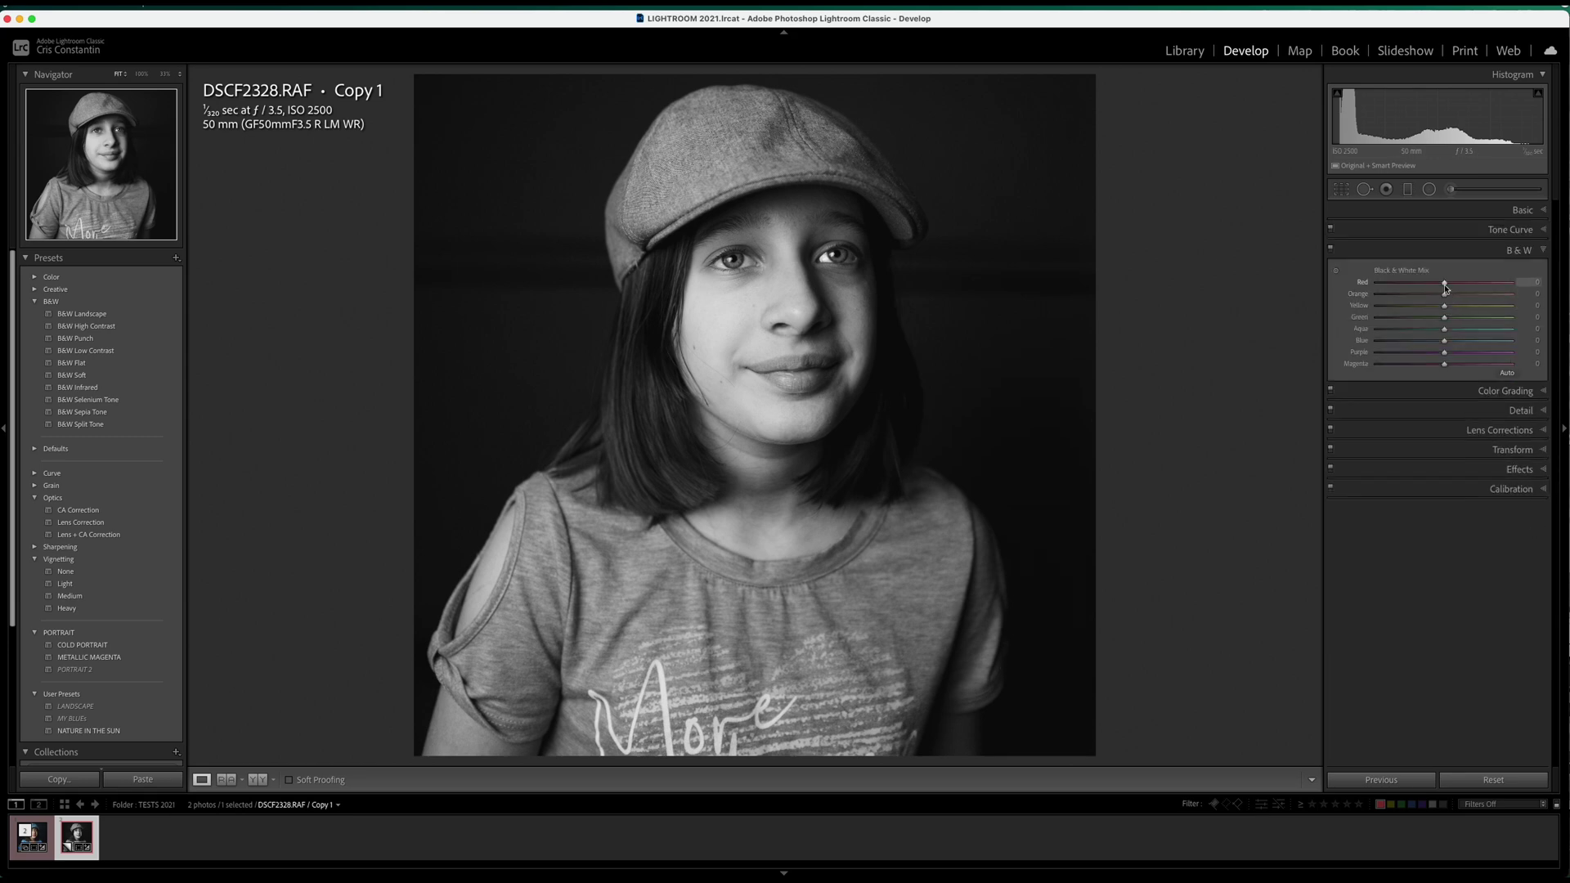
mouse_move(1444, 281)
left_mouse_down()
mouse_move(1494, 279)
mouse_move(1406, 283)
mouse_move(1451, 283)
mouse_move(1408, 286)
mouse_move(1435, 285)
left_mouse_up()
mouse_move(1444, 340)
left_mouse_down()
mouse_move(1463, 341)
mouse_move(1417, 342)
mouse_move(1488, 344)
mouse_move(1460, 345)
left_mouse_up()
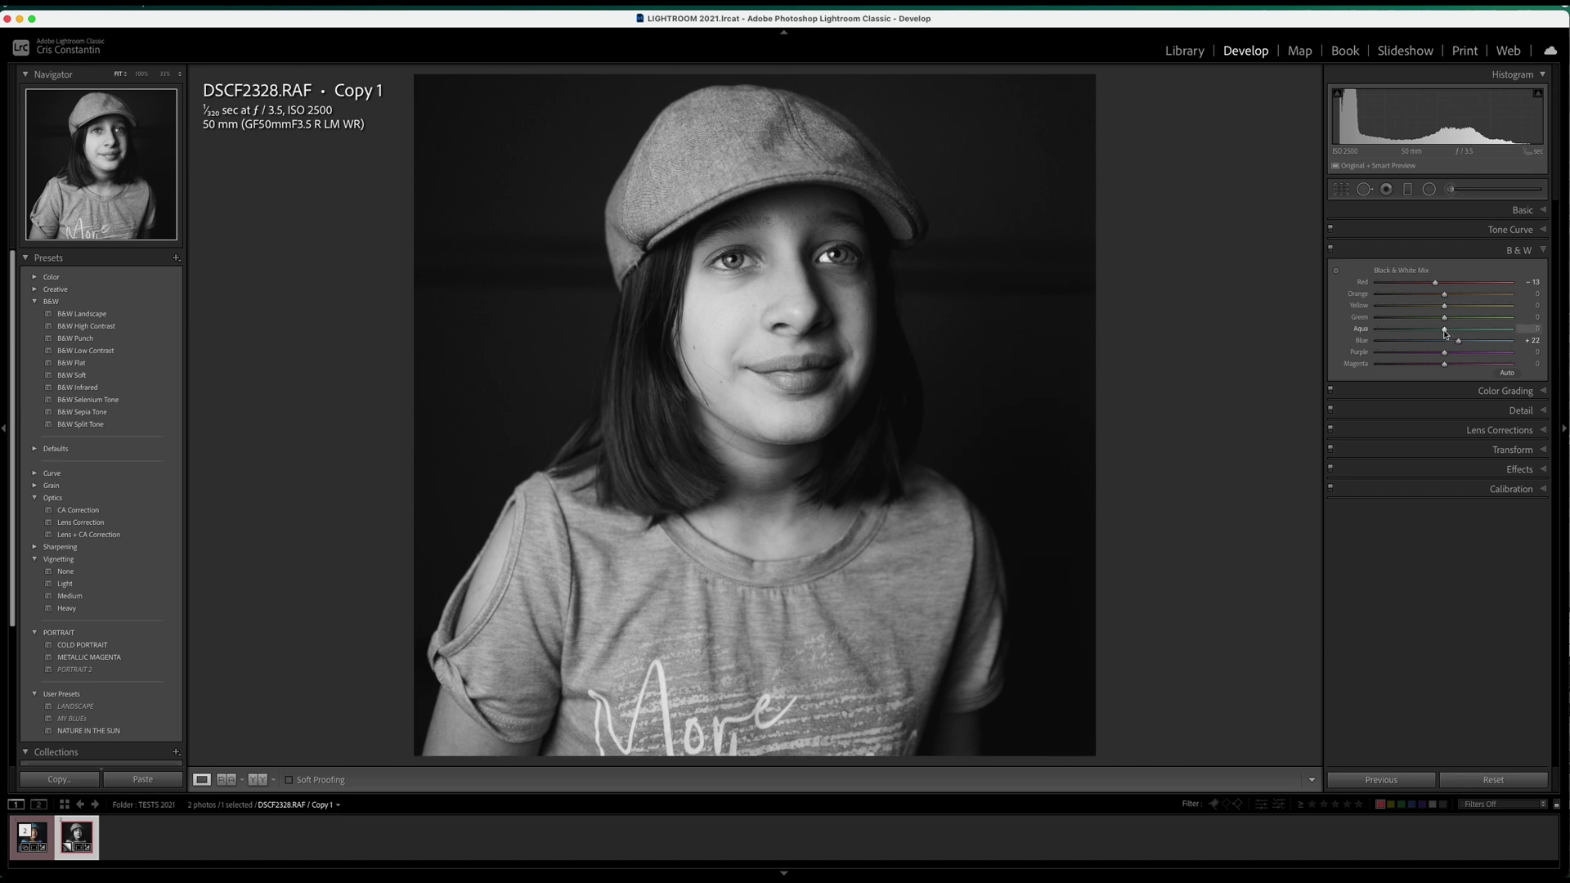
mouse_move(1445, 333)
left_mouse_down()
mouse_move(1476, 331)
mouse_move(1402, 333)
mouse_move(1515, 328)
mouse_move(1403, 335)
mouse_move(1486, 337)
mouse_move(1468, 338)
left_mouse_up()
left_click(924, 287)
left_click(1014, 327)
mouse_move(1444, 294)
left_mouse_down()
mouse_move(1404, 311)
mouse_move(1463, 307)
mouse_move(1447, 308)
left_mouse_up()
- Add a radial filter centred on the chin and lower its Exposure to −3.07
left_click(1429, 188)
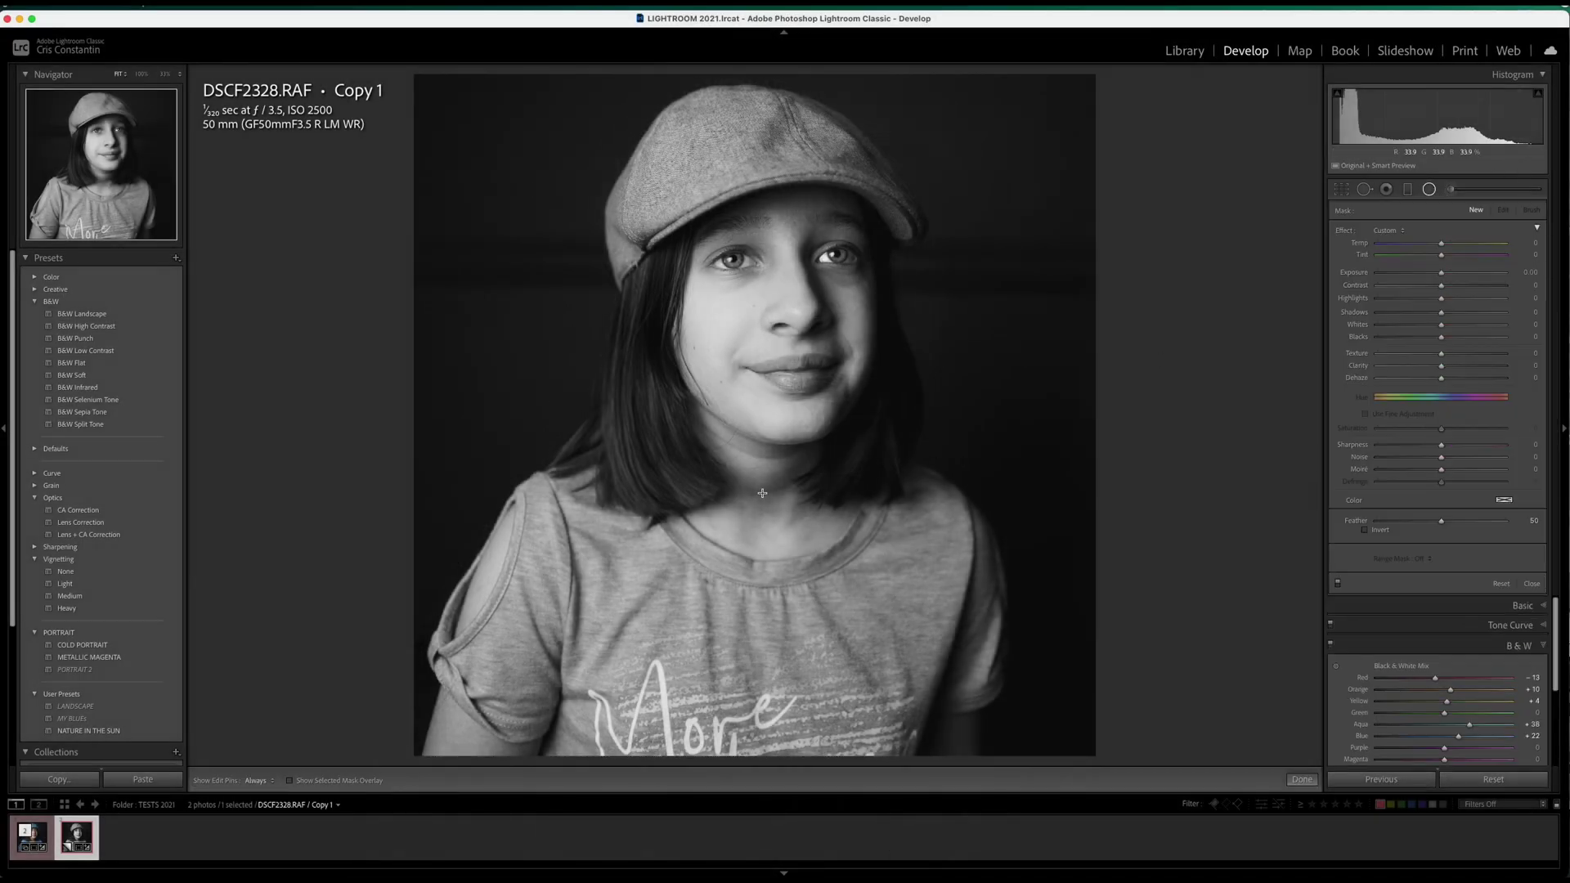
left_click(164, 73)
left_click(180, 74)
left_click(175, 37)
left_click(805, 346)
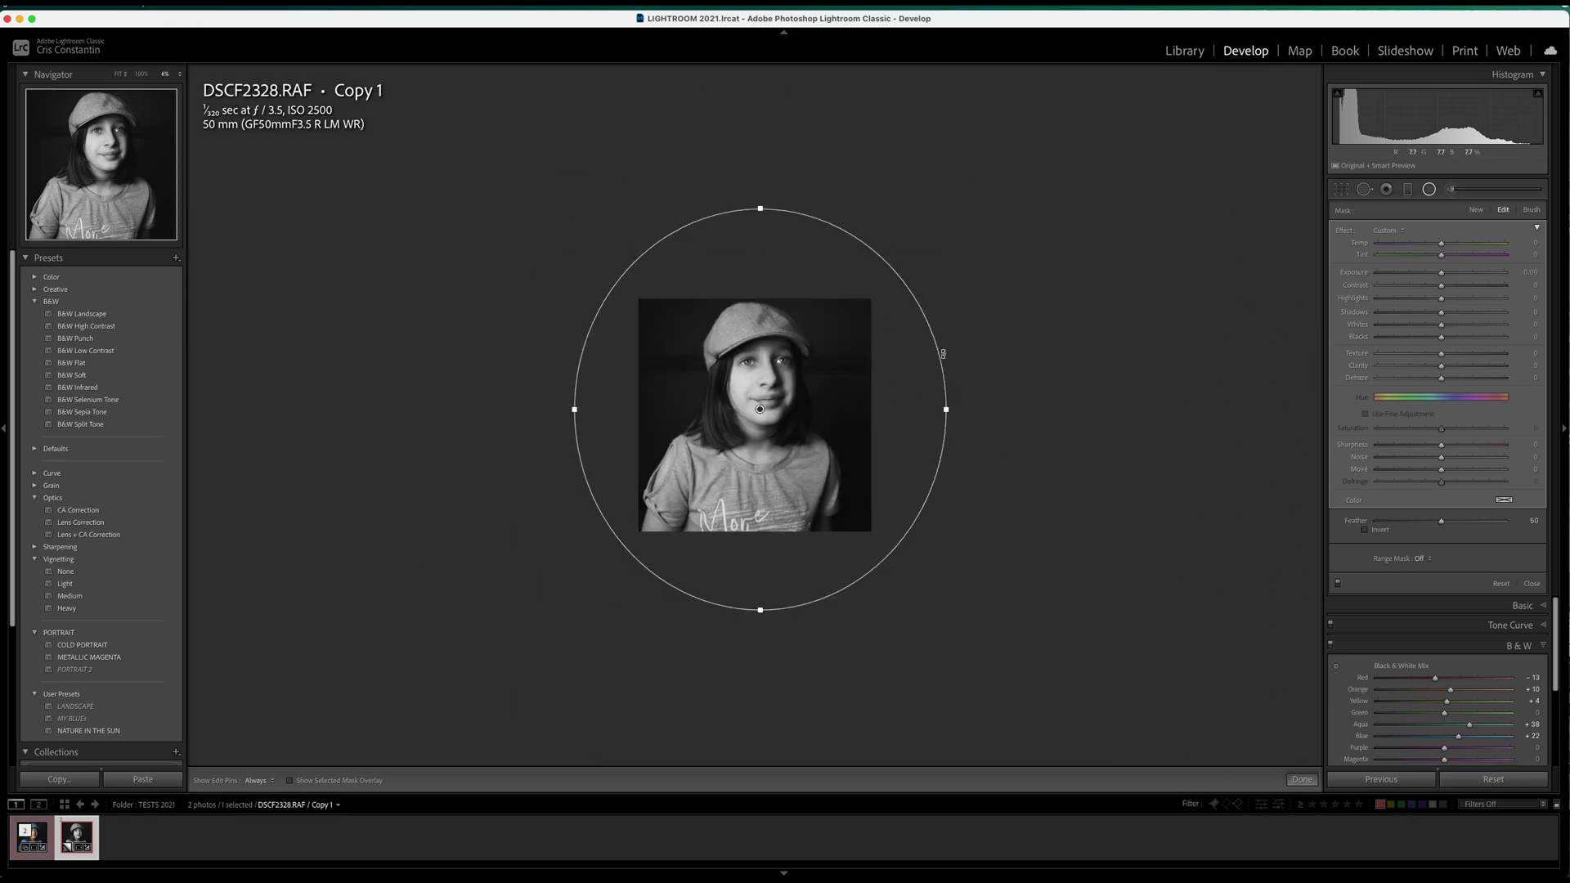
left_click_drag(1441, 272, 1382, 276)
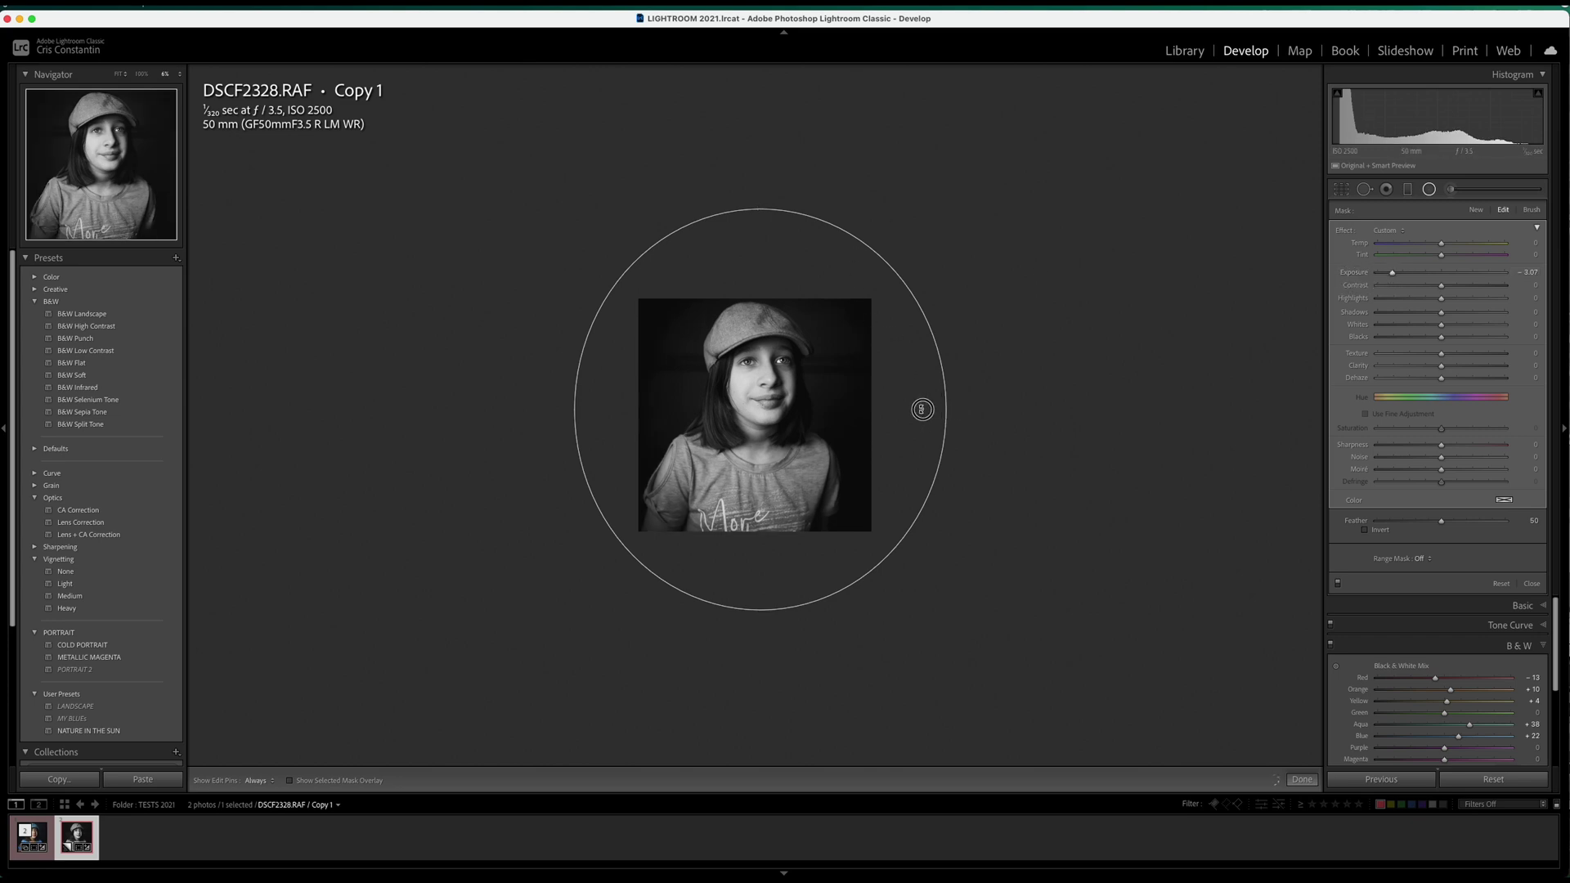
- Reshape the radial ellipse into a narrower, shorter oval nudged up-left, then fit the photo
left_click_drag(946, 409, 919, 412)
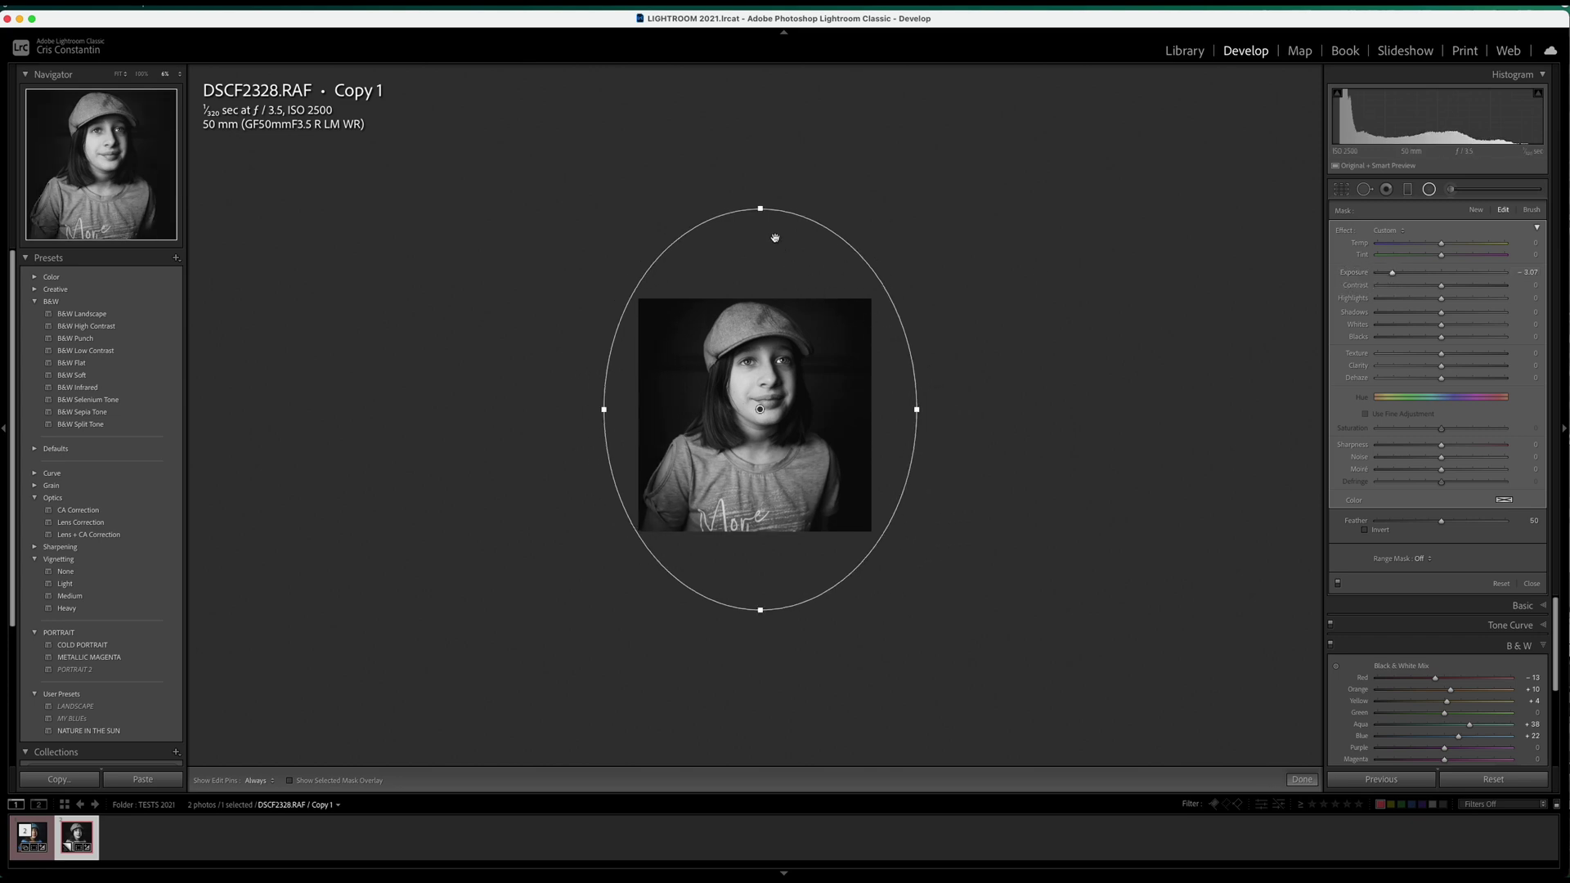
left_click_drag(761, 209, 760, 232)
mouse_move(787, 345)
left_mouse_down()
mouse_move(768, 353)
mouse_move(784, 340)
left_mouse_up()
left_click(1429, 189)
left_click(119, 74)
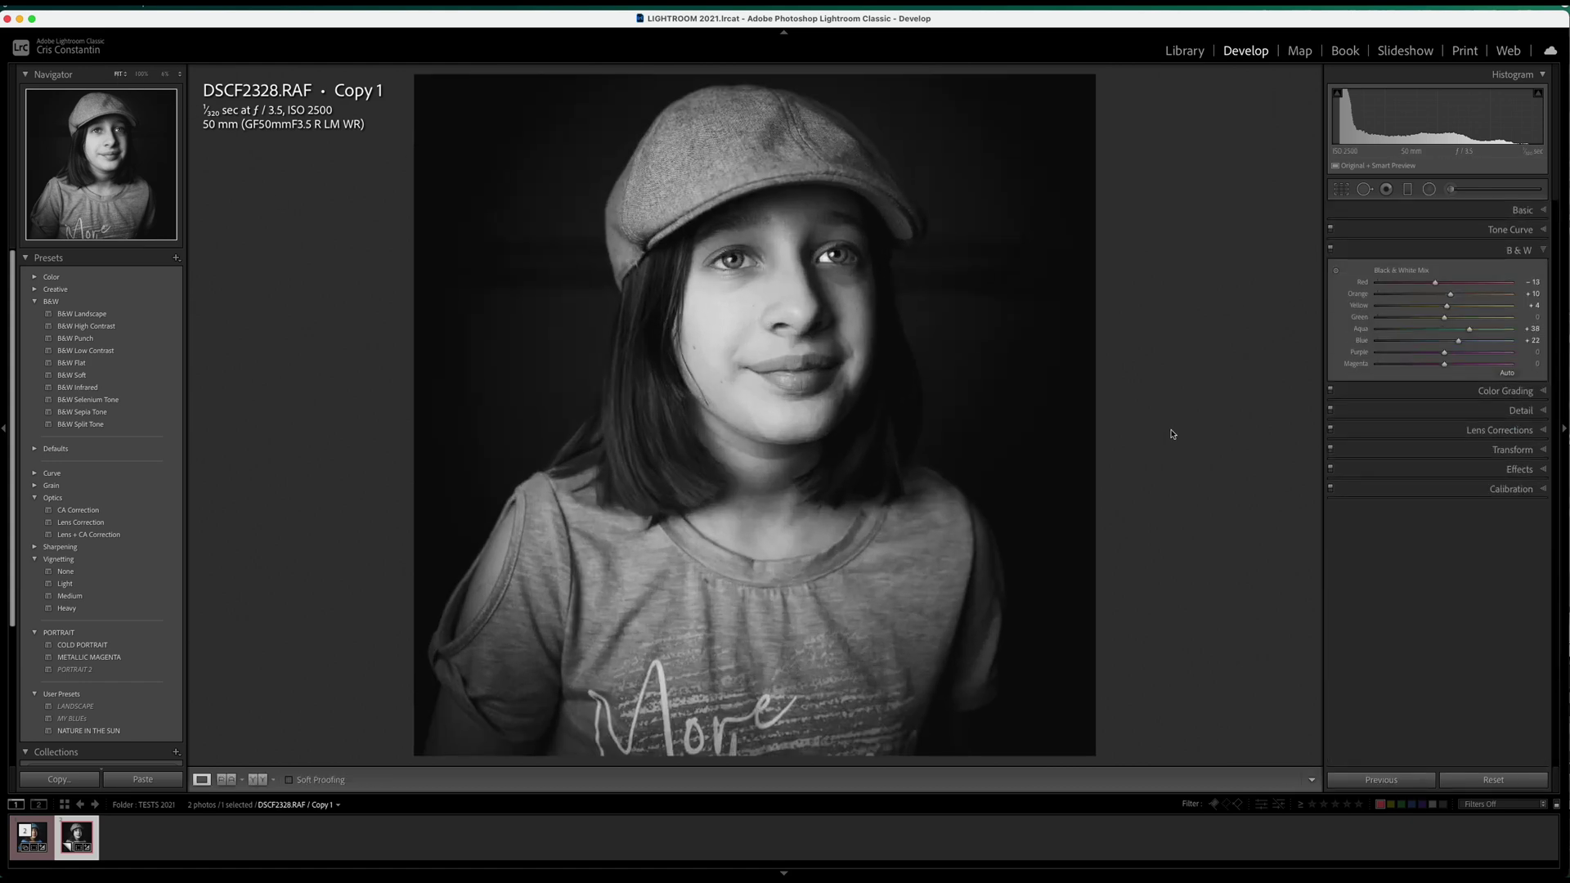